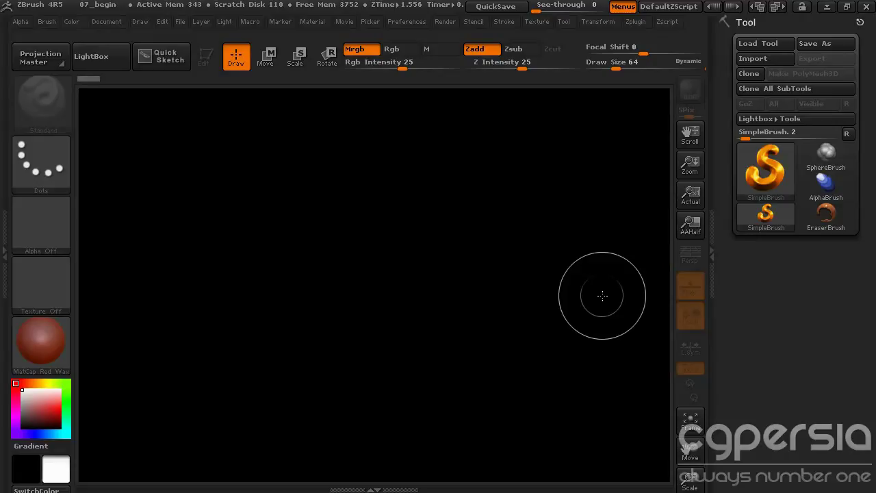
Draw a Plane3D on the canvas, enter Edit mode, and convert it to a PolyMesh3D
click(773, 183)
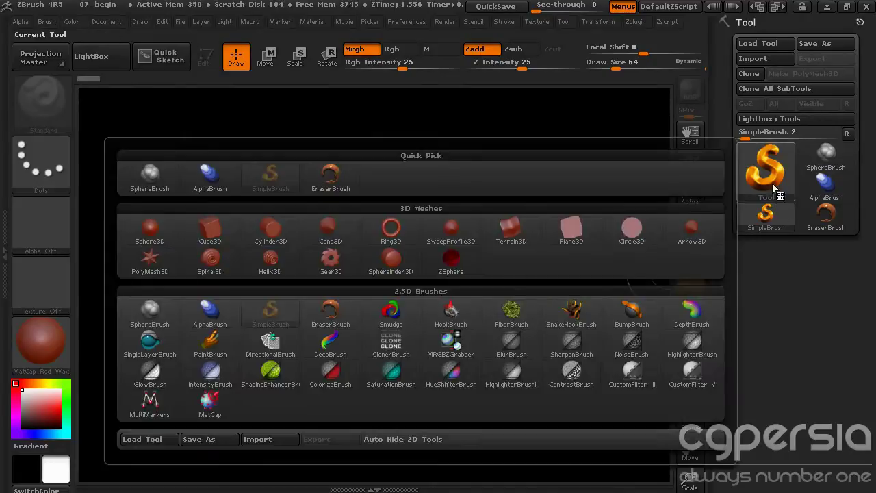
click(631, 230)
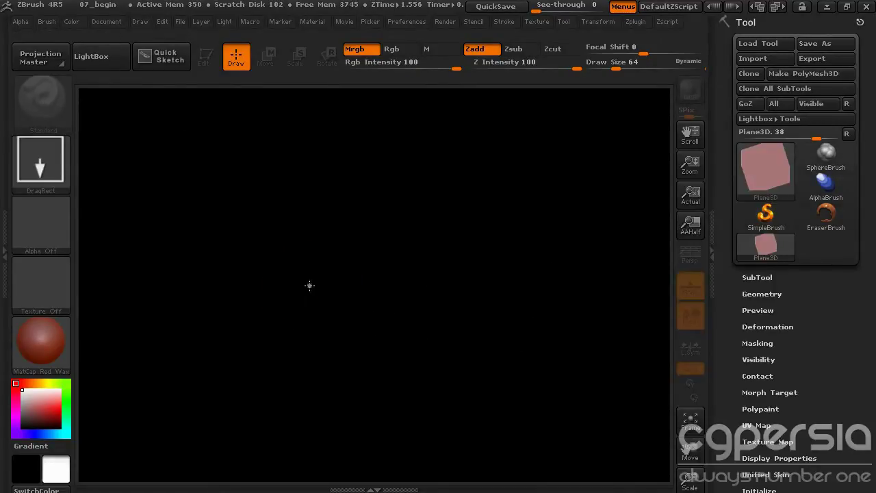
drag(309, 285, 501, 352)
key(t)
drag(582, 312, 620, 299)
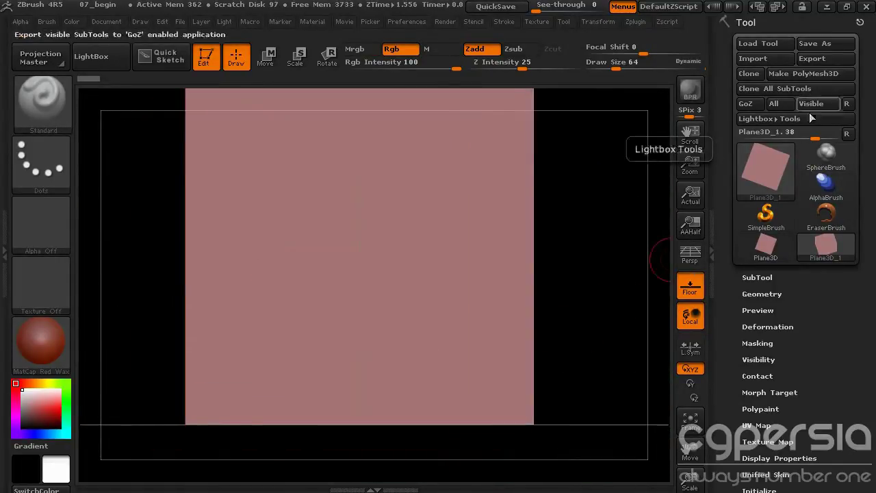
click(801, 73)
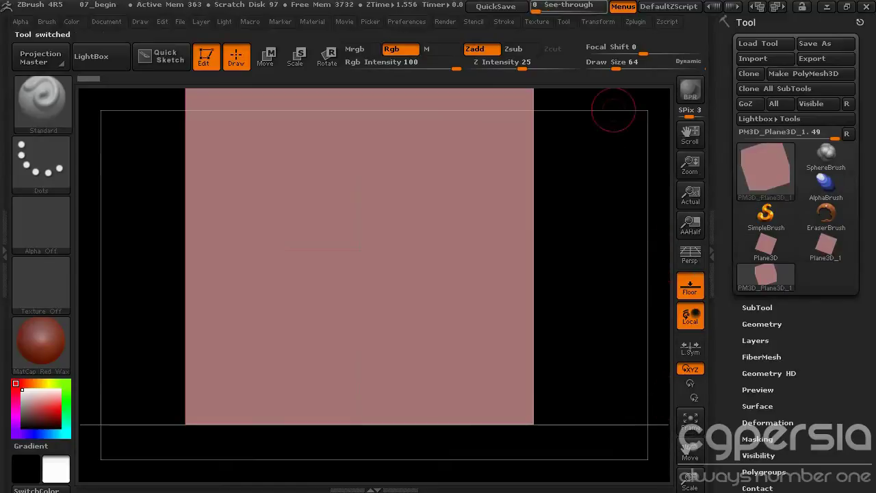
Turn on the PolyFrame display and examine the polygon grid across the plane and along its edges
click(600, 21)
click(678, 259)
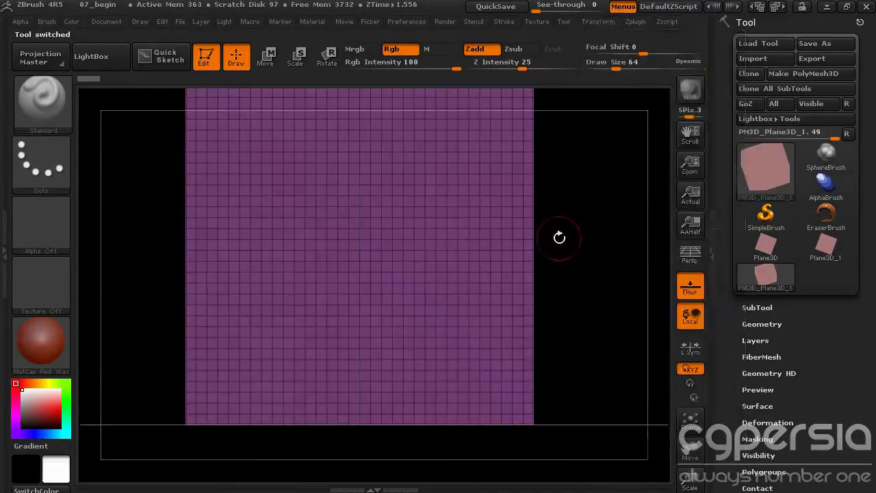
key(f)
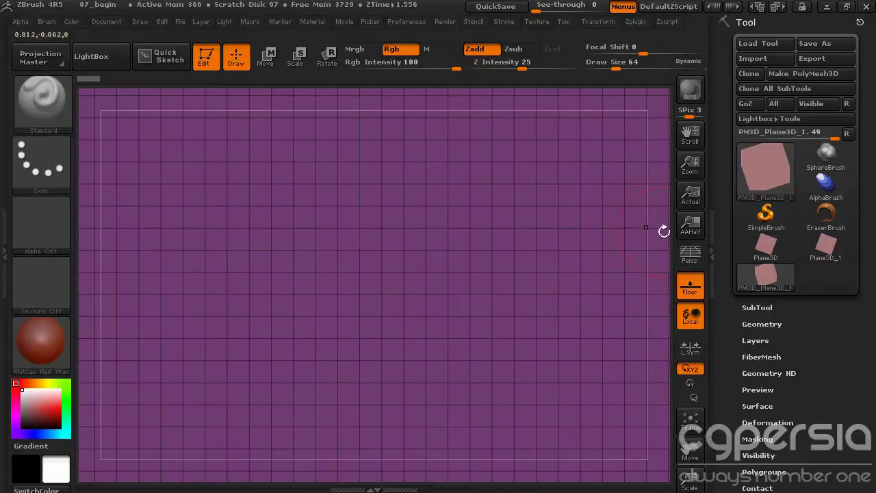
drag(664, 232, 421, 235)
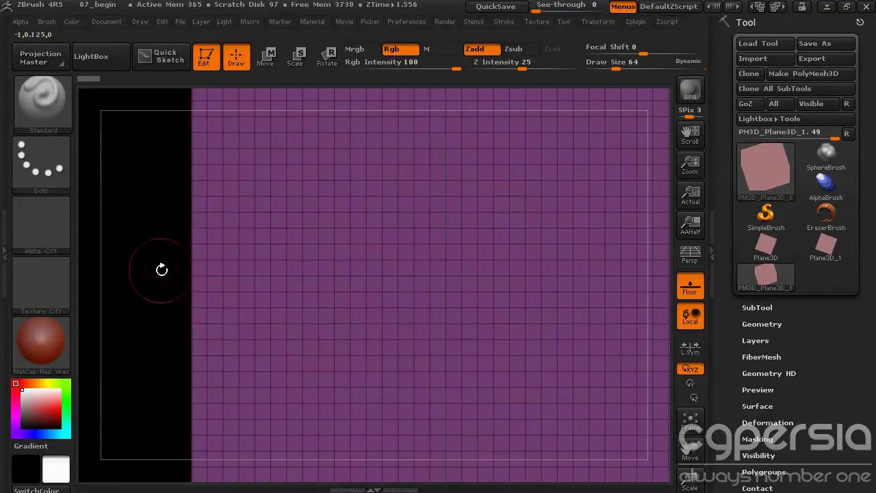
alt+drag(162, 270, 69, 313)
drag(600, 237, 641, 264)
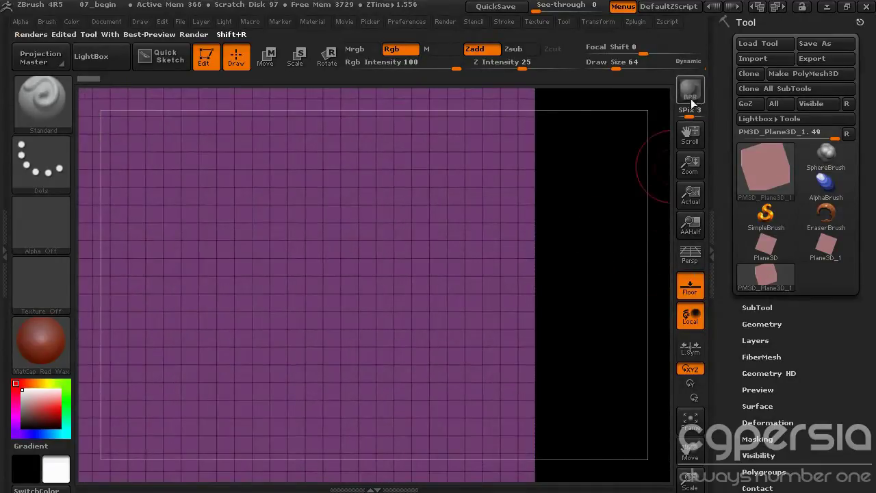
mouse_move(593, 239)
alt+mouse_down()
mouse_move(623, 257)
mouse_move(626, 274)
alt+mouse_up()
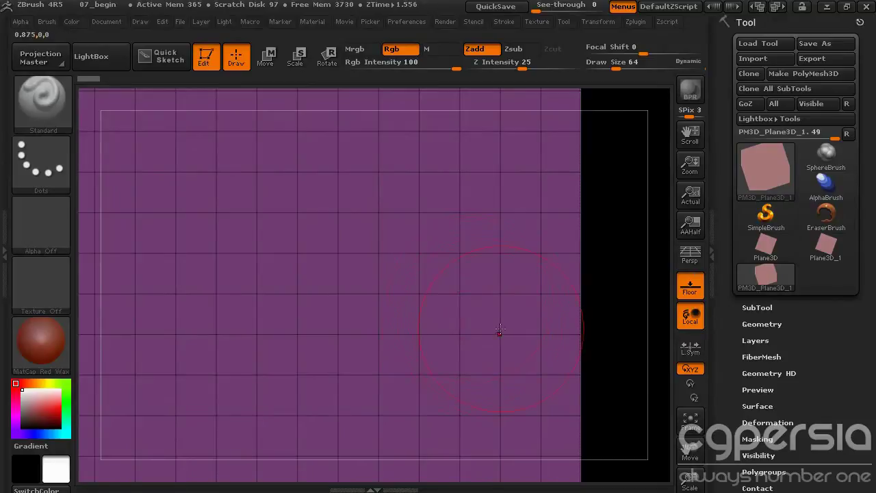
drag(602, 180, 519, 230)
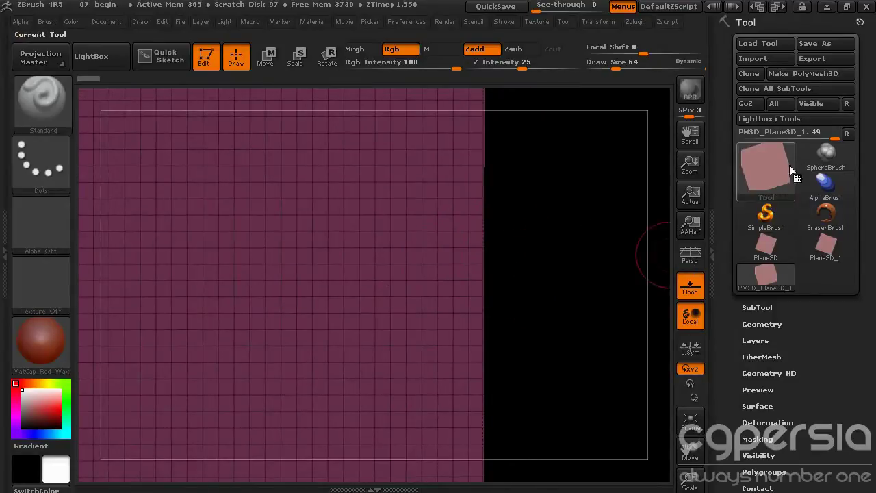
Switch to the Sphere3D primitive and convert it to a PolyMesh3D
click(784, 166)
click(205, 230)
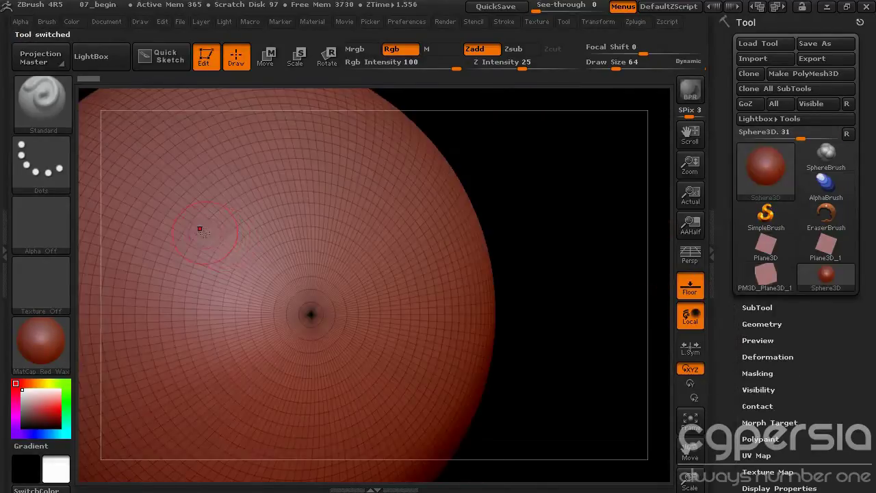
click(793, 73)
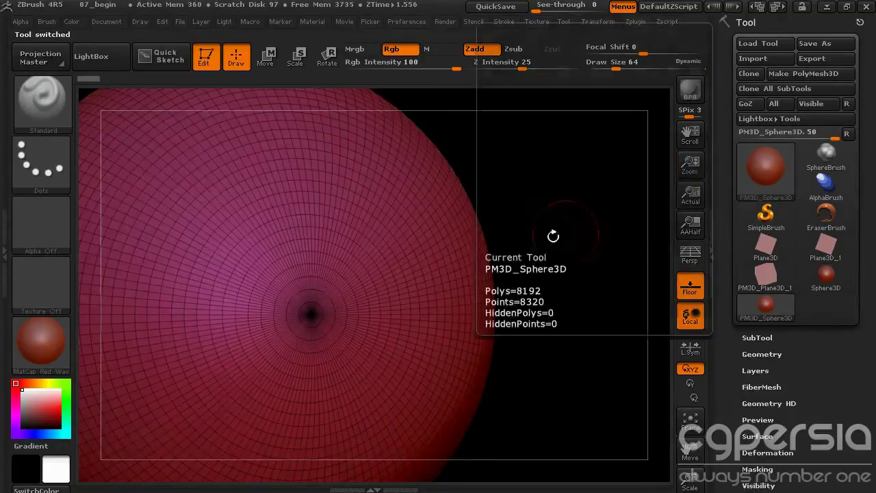
Compare the polymesh plane with the polymesh sphere, leaving PM3D_Plane3D_1 as the active tool
click(773, 279)
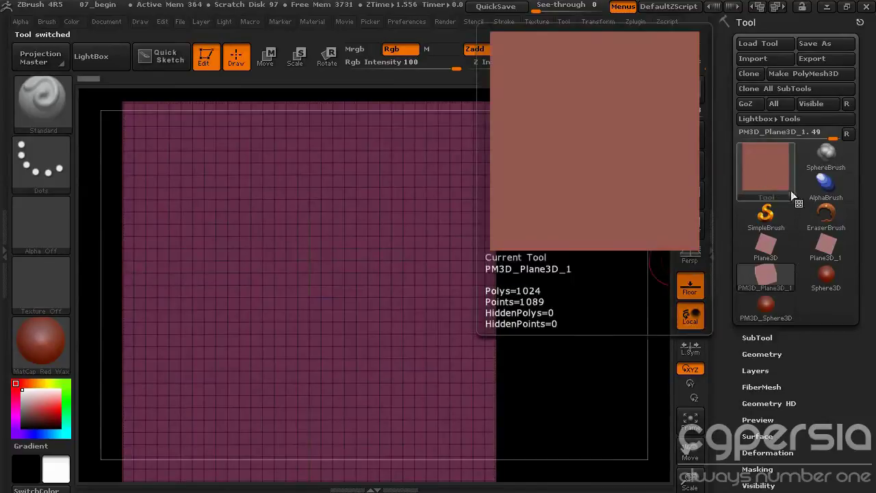
click(827, 281)
click(766, 303)
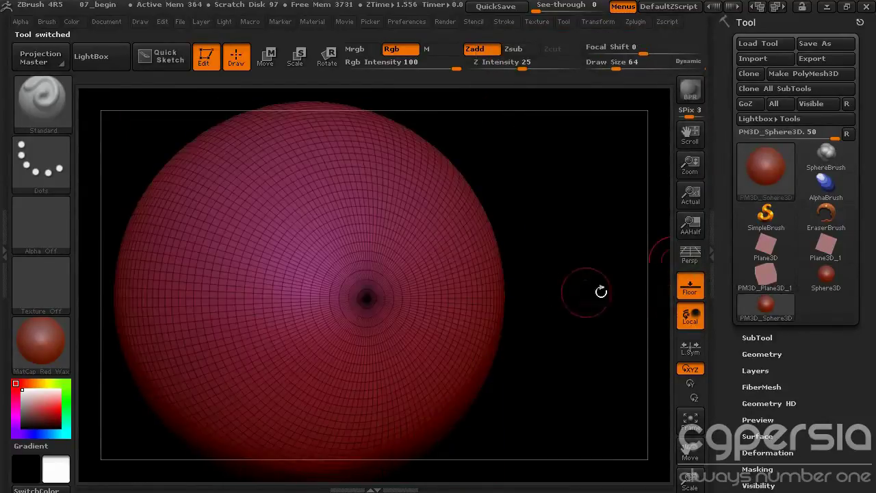
drag(605, 265, 579, 308)
click(762, 278)
Assign PM3D_Sphere3D as the plane's Micro Mesh in the Modify Topology settings and dismiss the BPR note
click(762, 354)
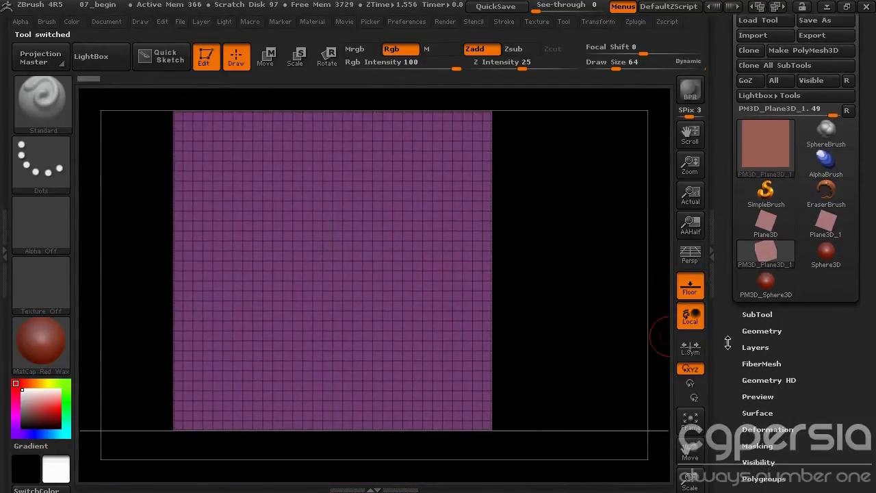
drag(724, 385, 726, 327)
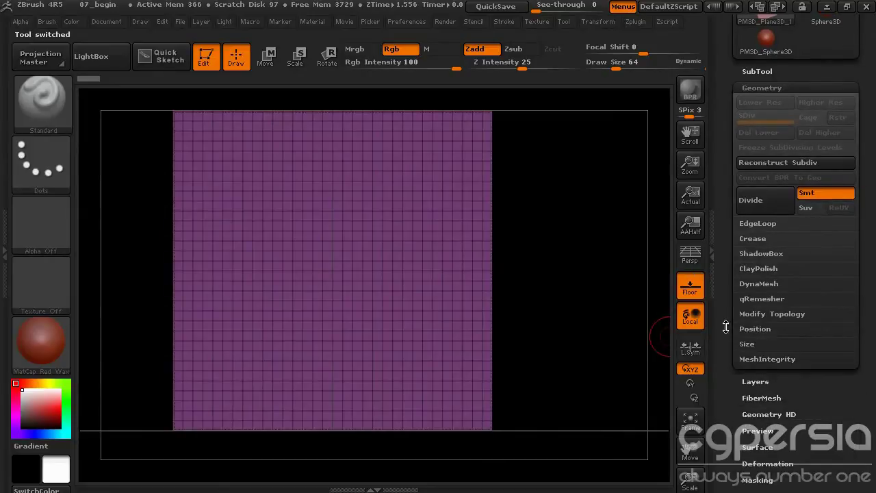
click(786, 315)
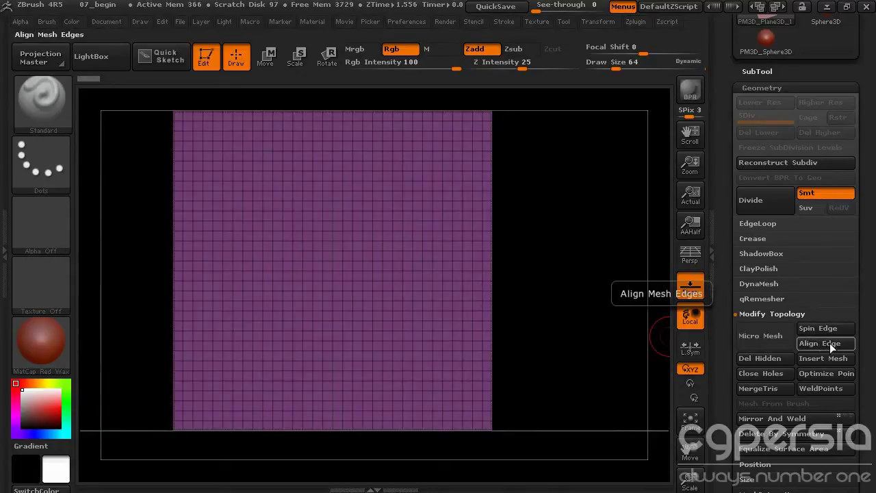
click(772, 340)
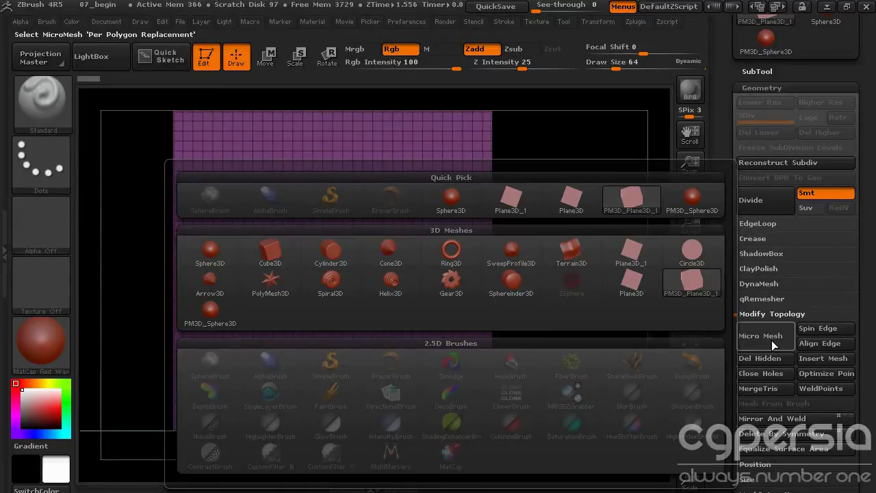
click(697, 206)
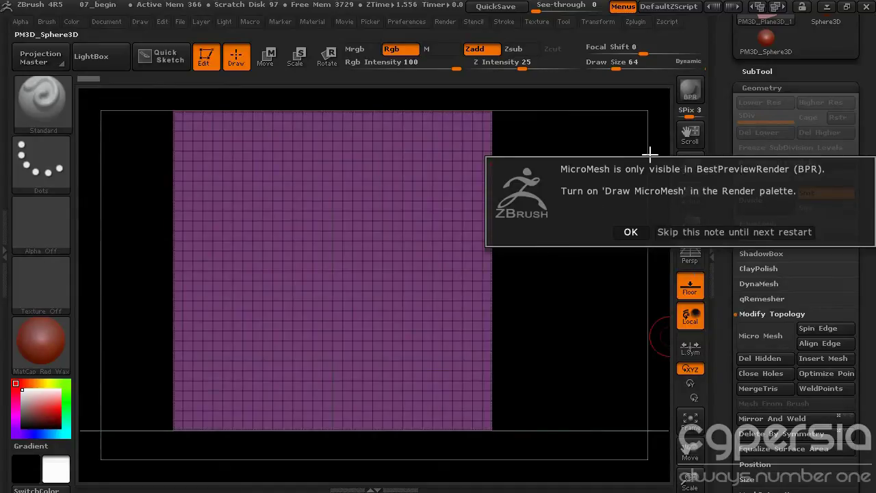
click(629, 233)
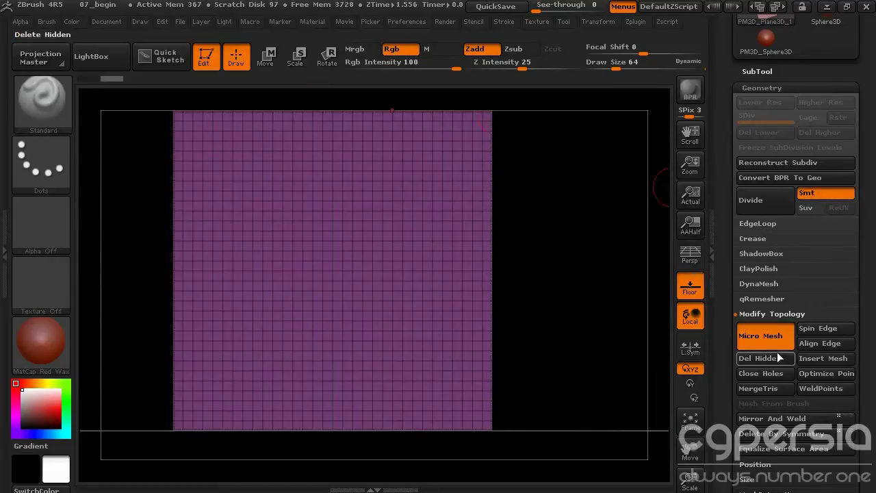
Enable Draw MicroMesh in the Render Properties
click(443, 21)
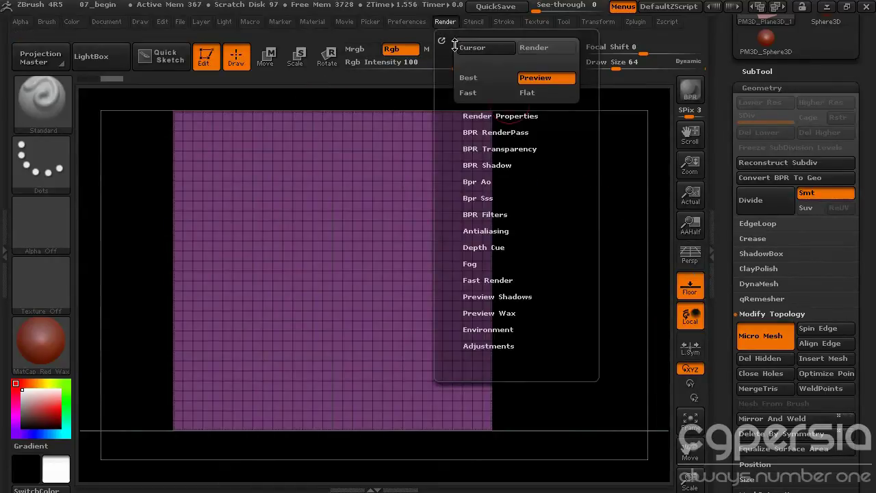
click(471, 116)
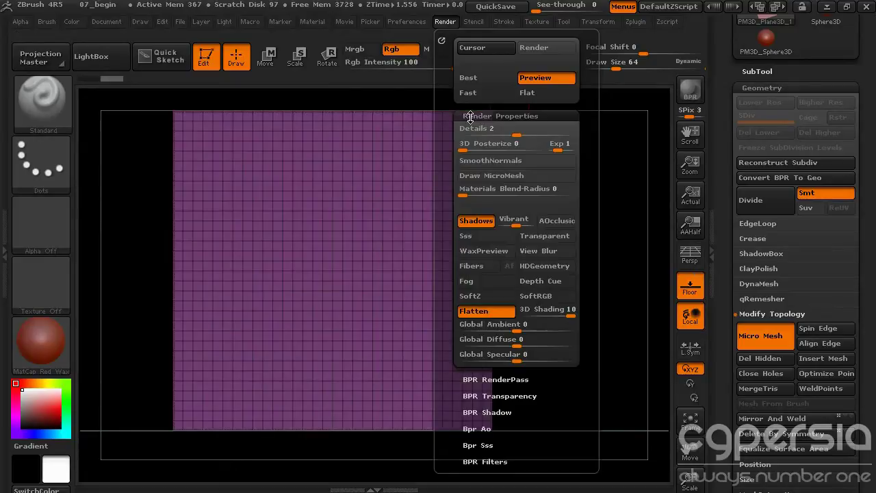
click(481, 178)
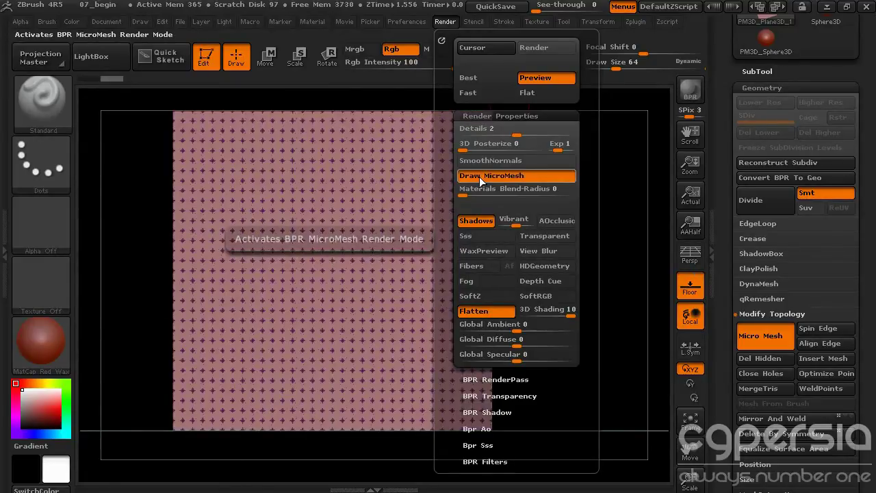
click(482, 178)
click(481, 178)
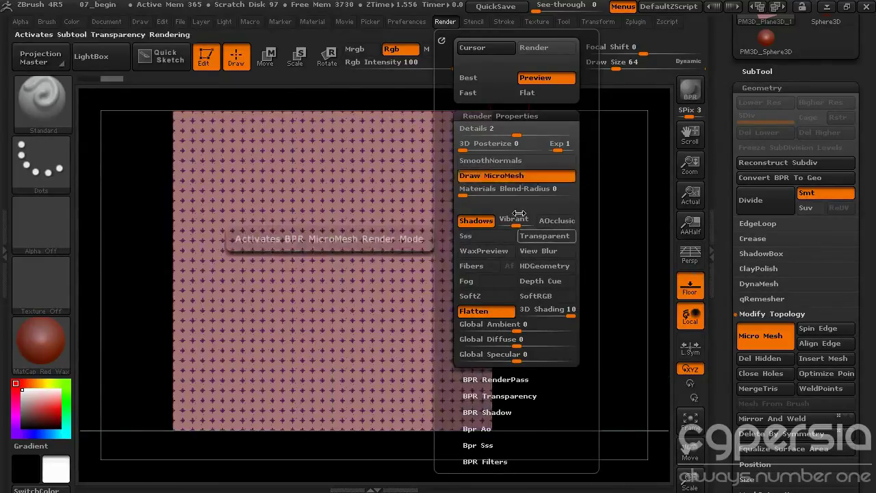
Toggle the PolyFrame display off and back on, and examine the MicroMesh preview on the plane's polygons up close
click(588, 22)
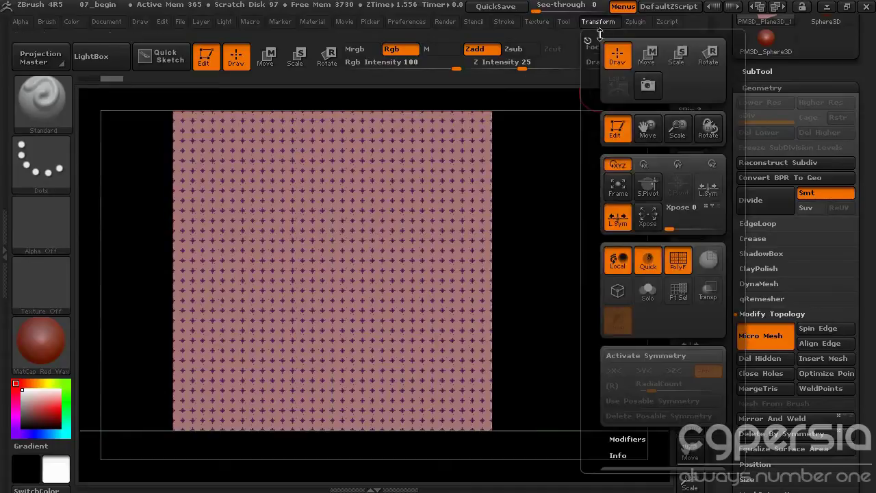
click(675, 259)
click(675, 258)
alt+drag(552, 194, 704, 245)
alt+drag(582, 250, 581, 267)
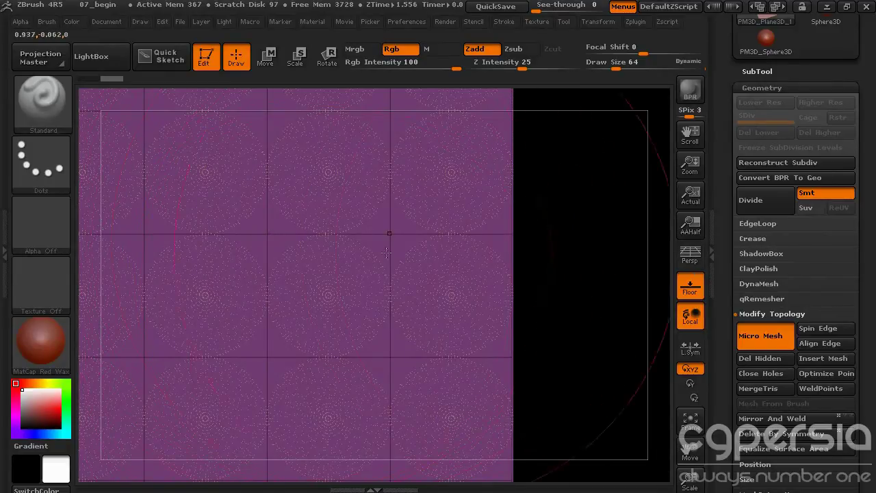
Turn on perspective and run a BPR render of the plane seen at an angle
mouse_move(596, 250)
mouse_down()
mouse_move(616, 251)
mouse_move(614, 266)
mouse_move(475, 267)
mouse_move(546, 280)
mouse_move(554, 269)
mouse_move(513, 262)
mouse_move(520, 262)
mouse_up()
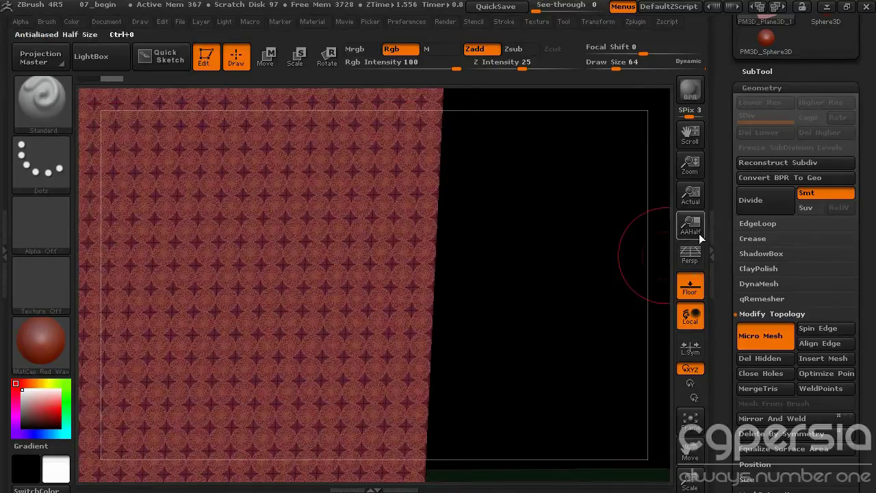
click(690, 255)
drag(624, 264, 599, 256)
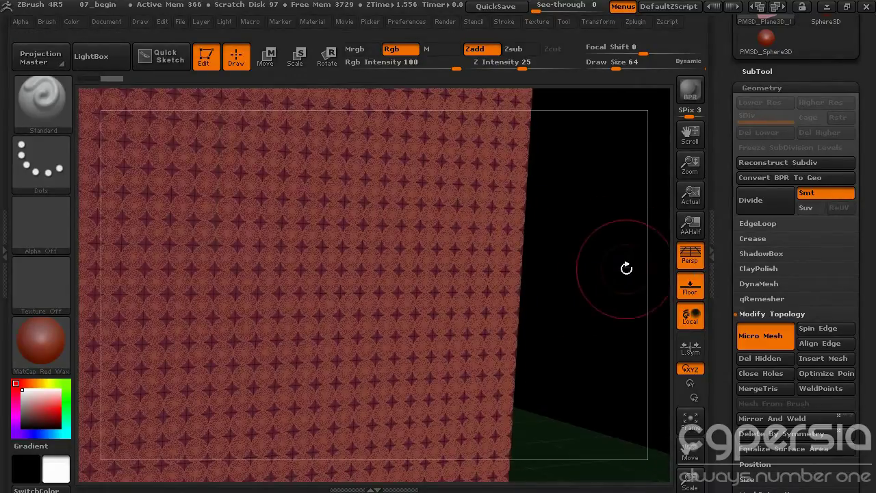
click(690, 92)
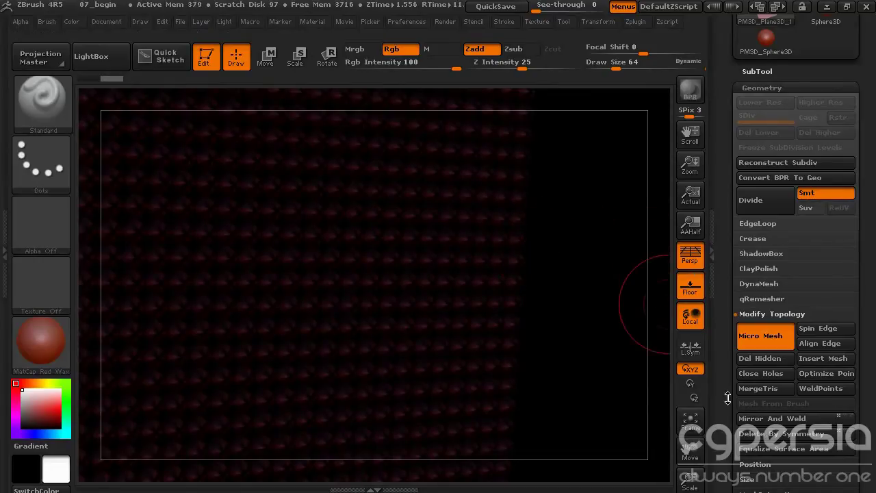
Turn off the PolyFrame display and render the MicroMesh plane with BPR, repeating the render from a tilted full view
key(space)
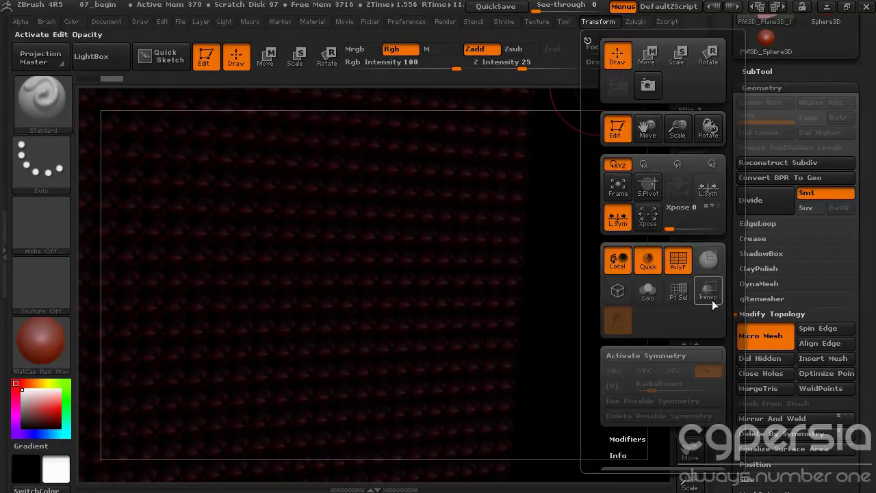
click(678, 259)
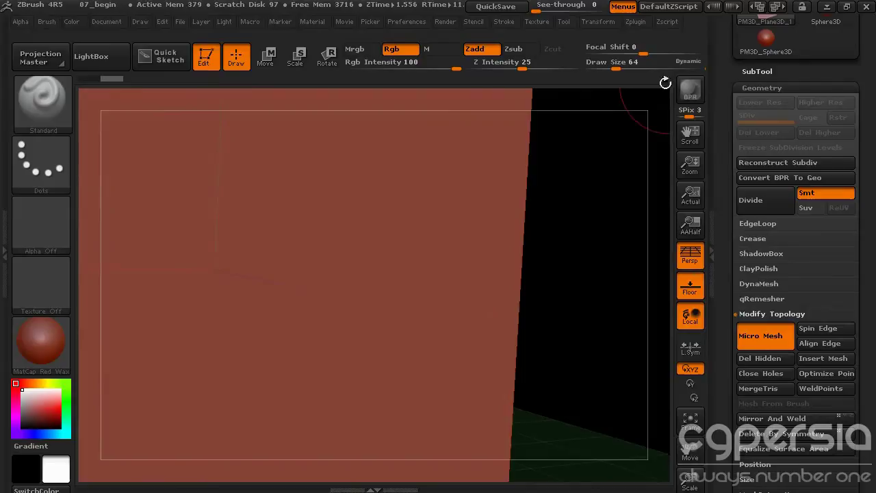
key(shift+r)
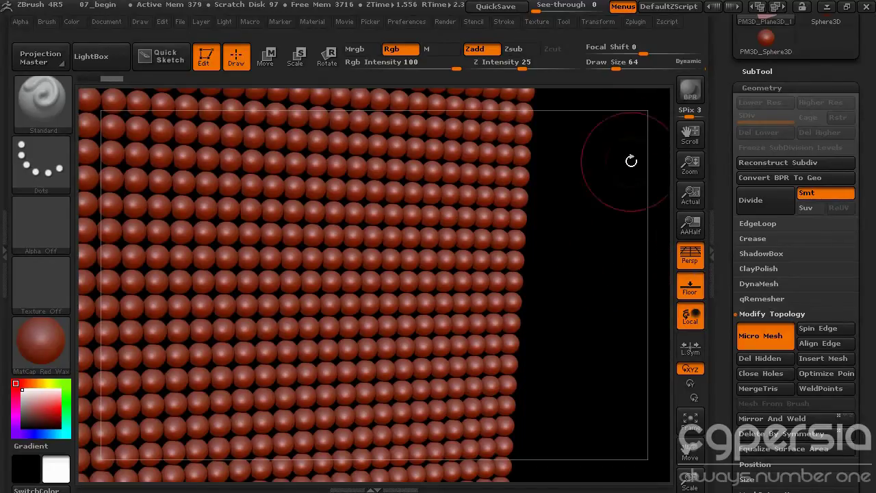
drag(631, 317, 601, 309)
key(shift+r)
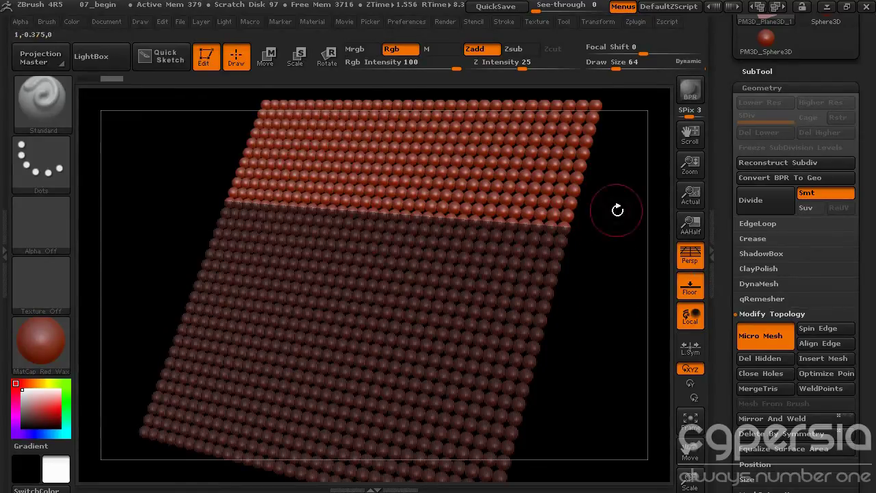
Pull several rounded bumps out of the plane's surface using the Move brush with a draw size of 145
drag(617, 209, 666, 211)
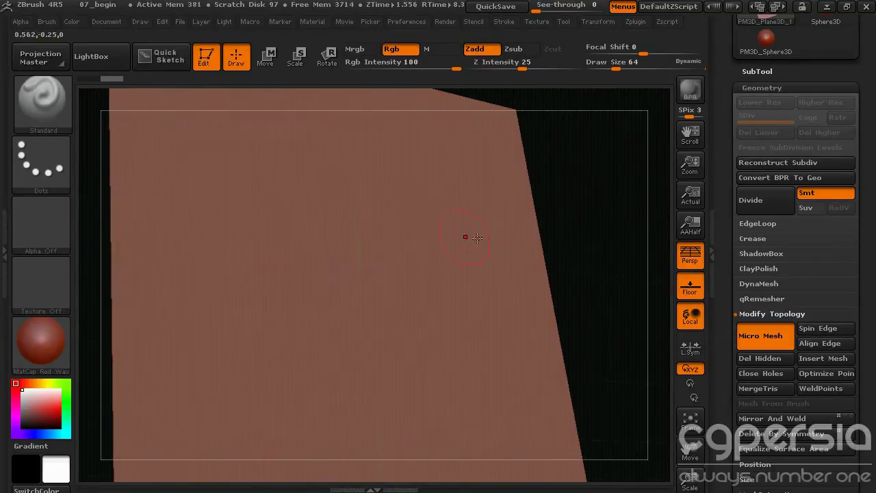
click(42, 102)
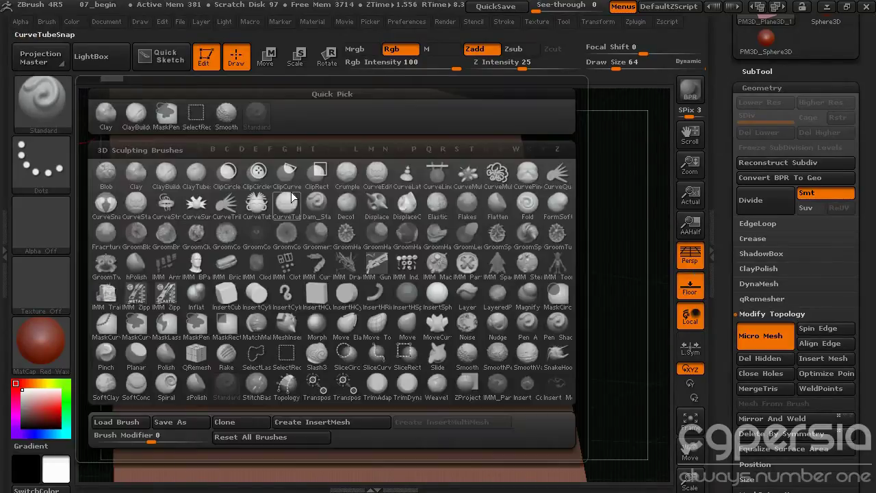
key(m)
key(v)
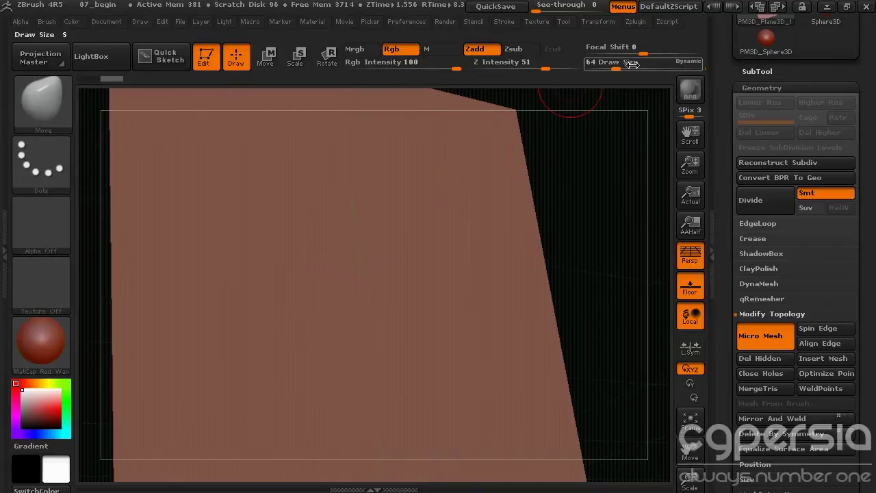
drag(628, 67, 641, 67)
drag(477, 250, 462, 257)
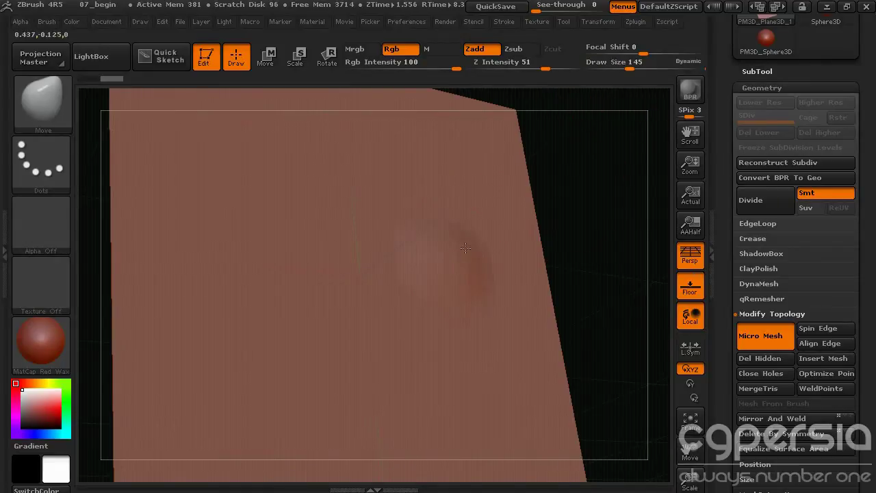
drag(576, 224, 443, 260)
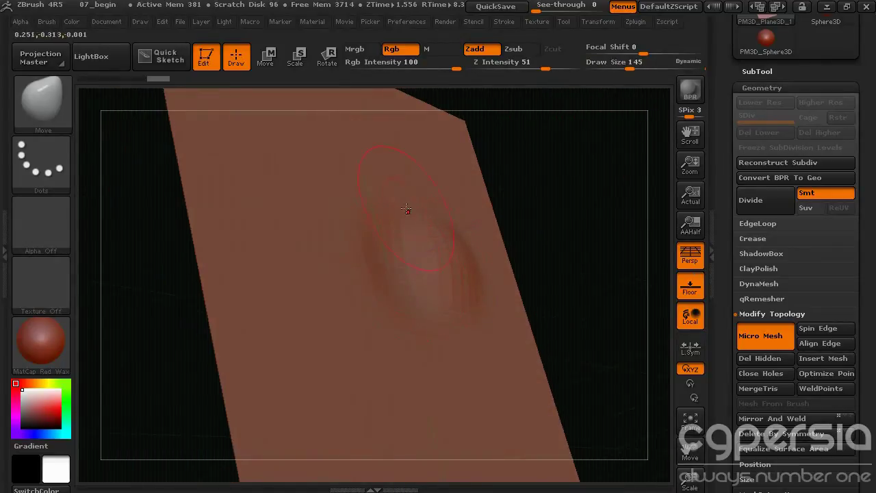
drag(435, 180, 446, 181)
drag(491, 333, 525, 322)
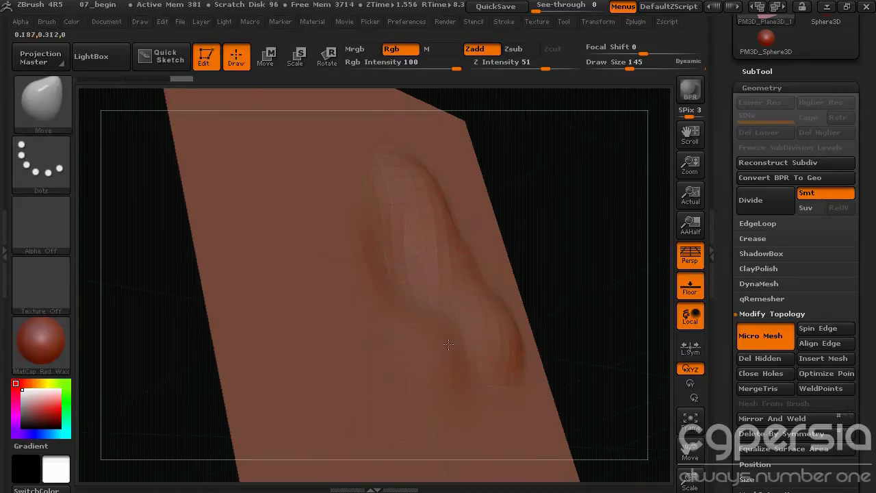
mouse_move(448, 344)
mouse_down()
mouse_move(571, 235)
mouse_move(348, 237)
mouse_up()
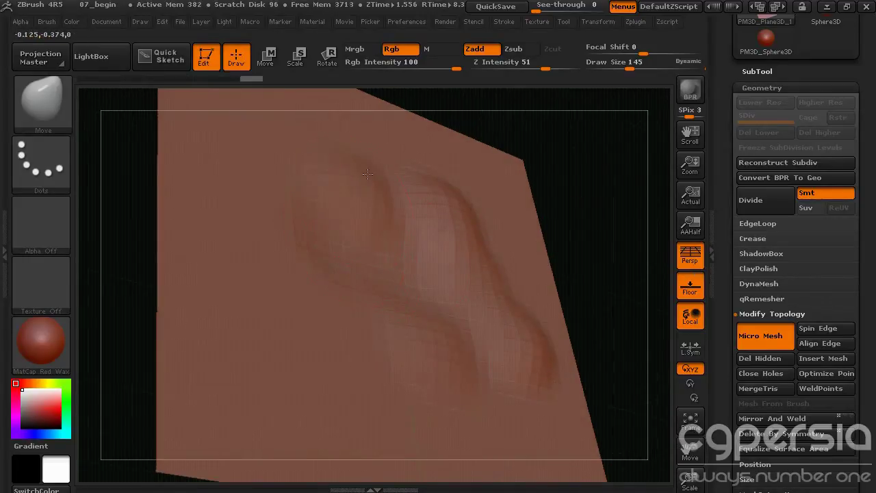
drag(559, 222, 593, 231)
drag(314, 279, 307, 287)
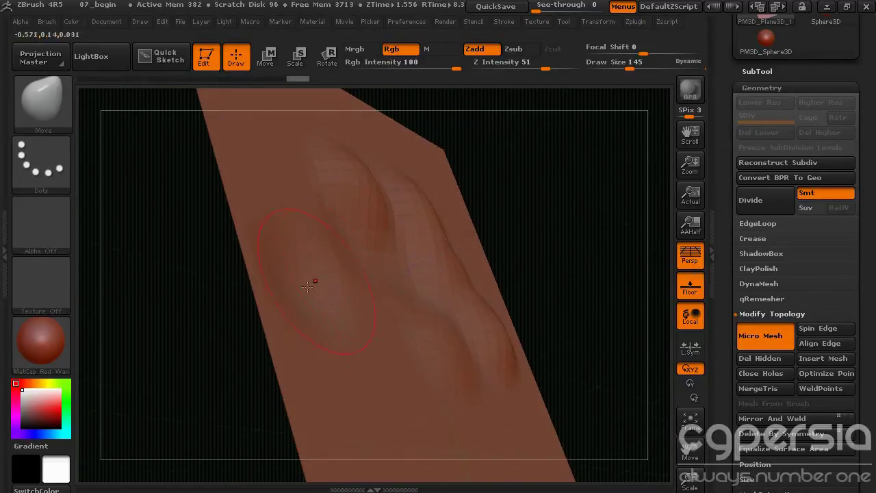
drag(548, 278, 587, 276)
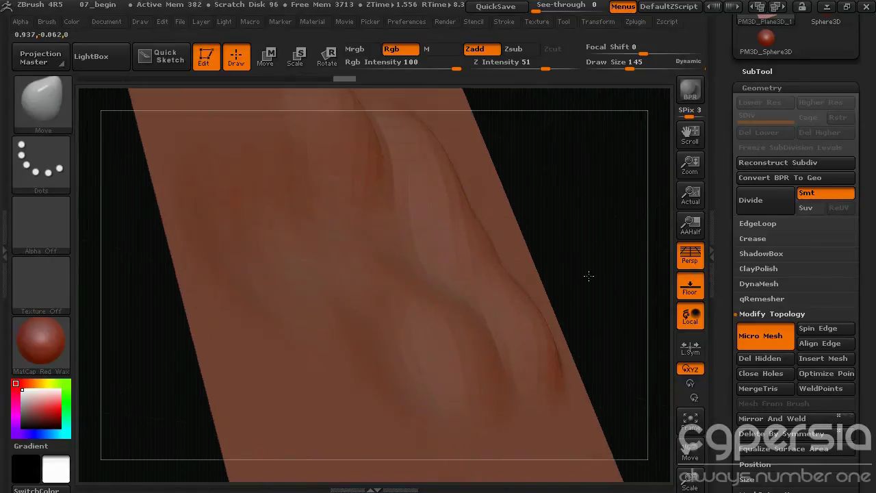
Turn off the floor grid and render the sculpted MicroMesh plane with BPR, repeating the render from the front
click(692, 288)
drag(587, 205, 708, 98)
click(702, 95)
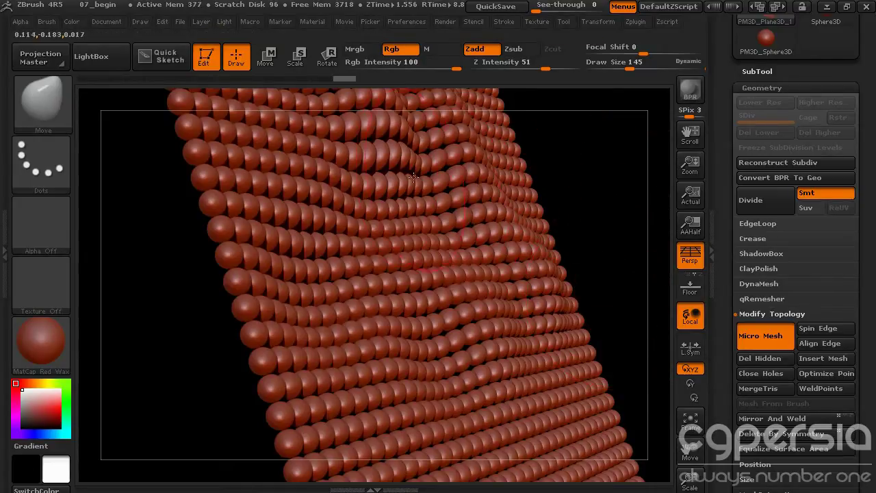
mouse_move(620, 192)
alt+mouse_down()
mouse_move(616, 180)
mouse_move(627, 212)
mouse_move(632, 183)
alt+mouse_up()
mouse_move(655, 148)
mouse_down()
mouse_move(598, 210)
mouse_move(569, 219)
mouse_move(598, 243)
mouse_up()
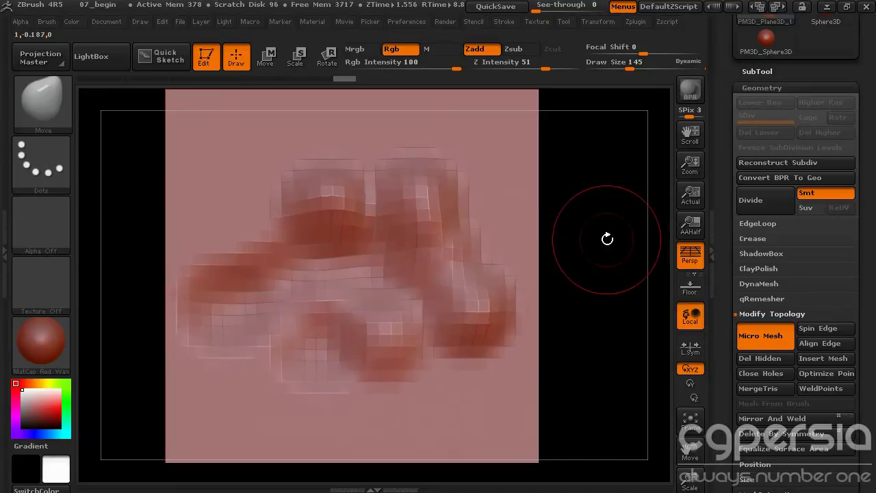
click(690, 95)
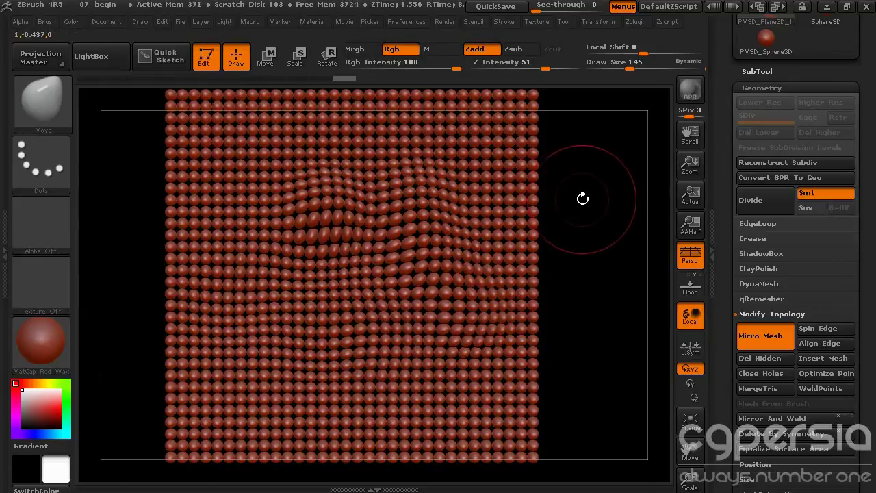
Undo the Move brush strokes on the plane
mouse_move(596, 198)
mouse_down()
mouse_move(583, 225)
mouse_move(605, 200)
mouse_up()
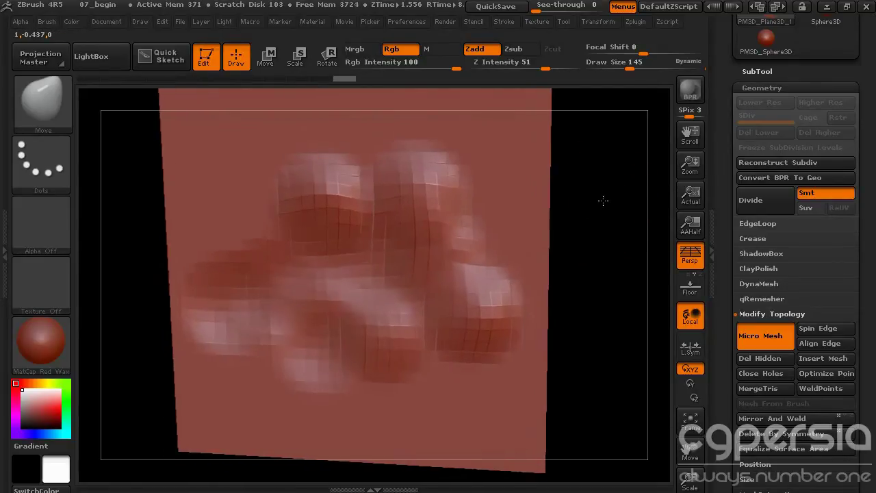
key(ctrl)
key(ctrl+z)
key(ctrl+z)
key(ctrl+z)
key(ctrl+z)
key(ctrl+z)
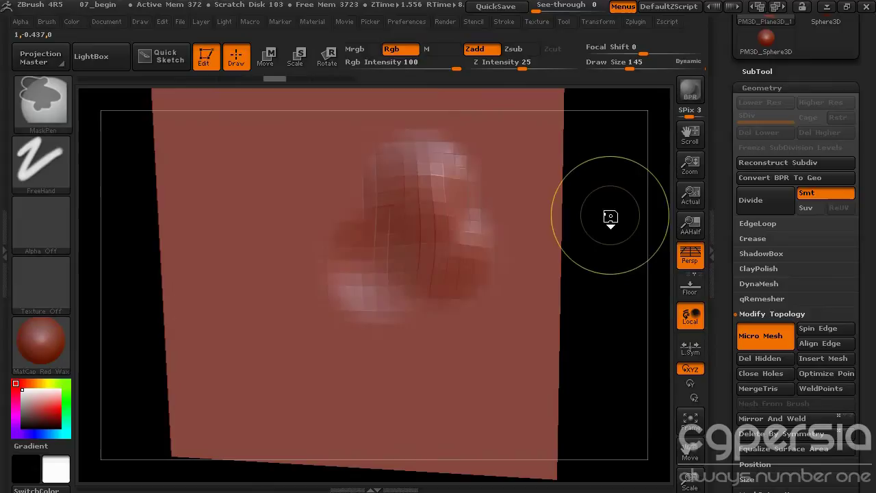
Render the flat MicroMesh plane with BPR from the front
shift+drag(642, 233, 659, 224)
key(shift+r)
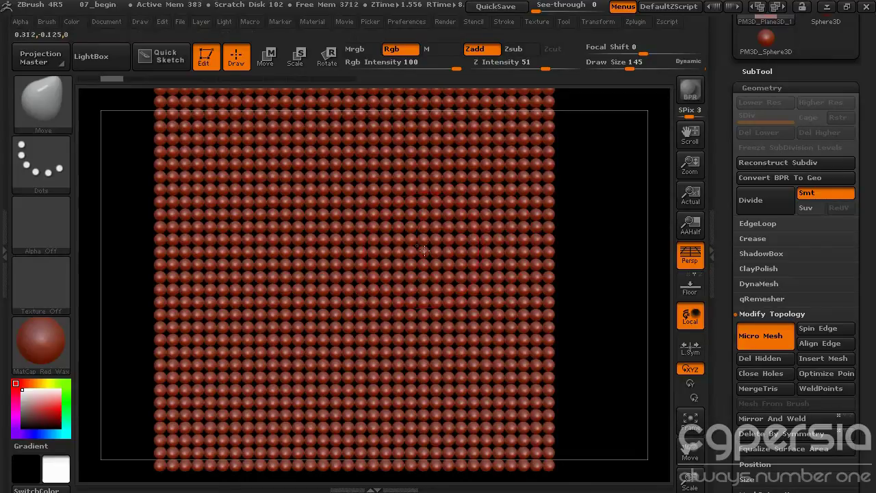
drag(603, 270, 630, 272)
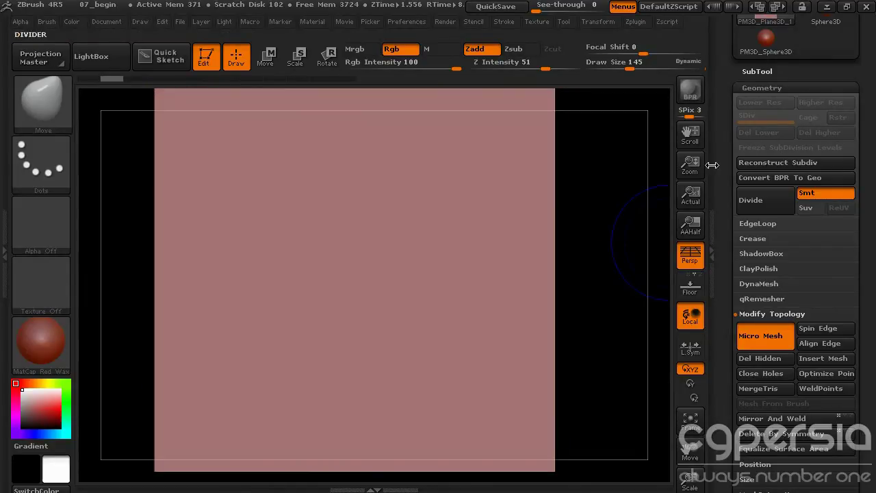
Switch the active tool to PM3D_Sphere3D and show the whole sphere
drag(721, 157, 733, 240)
click(778, 231)
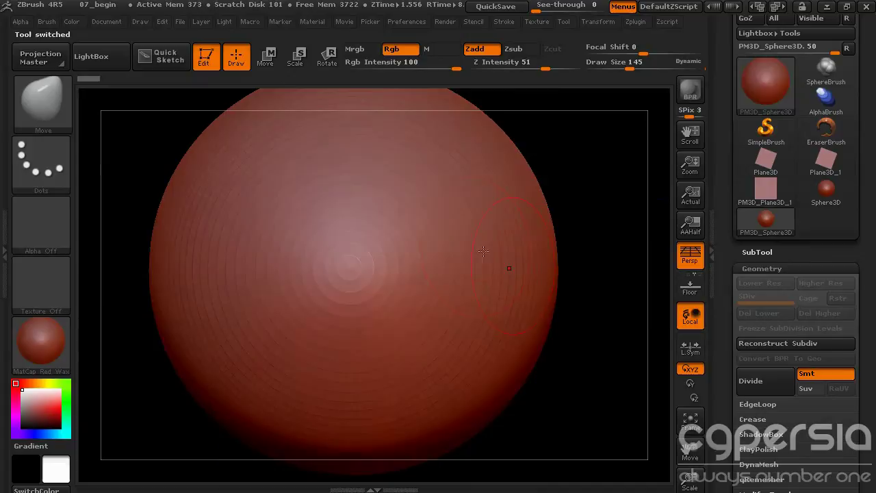
alt+drag(648, 273, 673, 281)
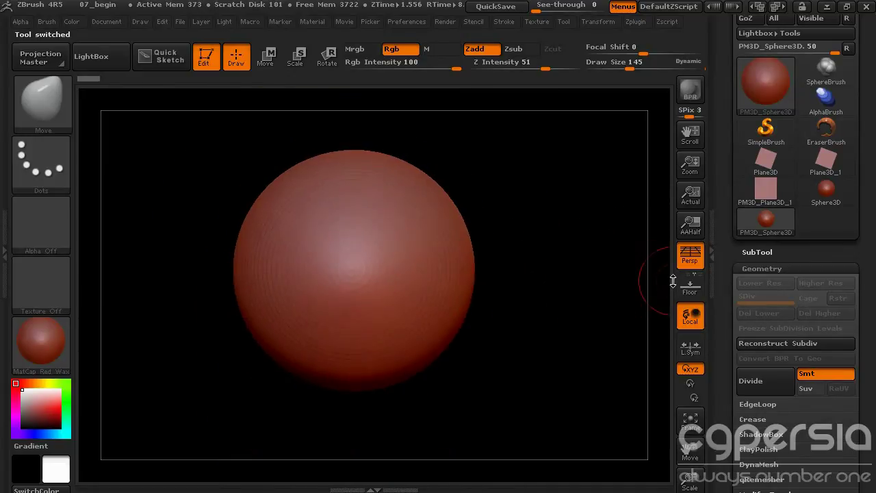
Append a Plane3D to the sphere as a second subtool for size comparison
click(756, 253)
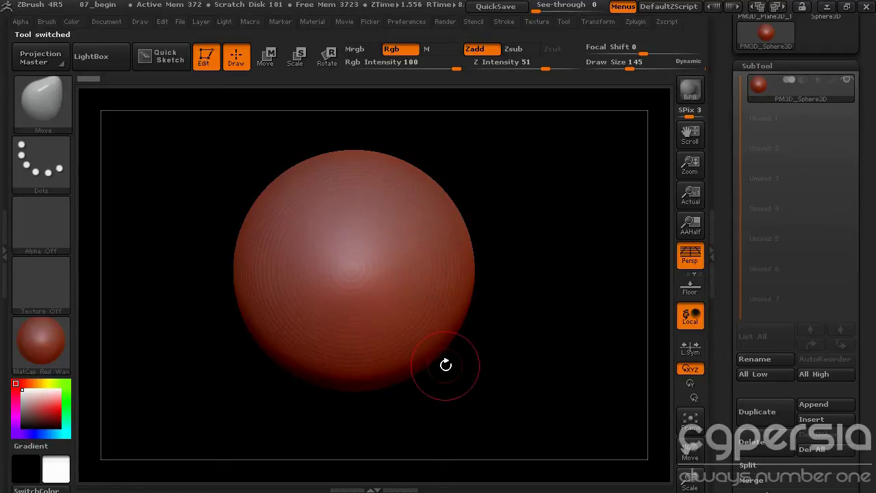
click(820, 405)
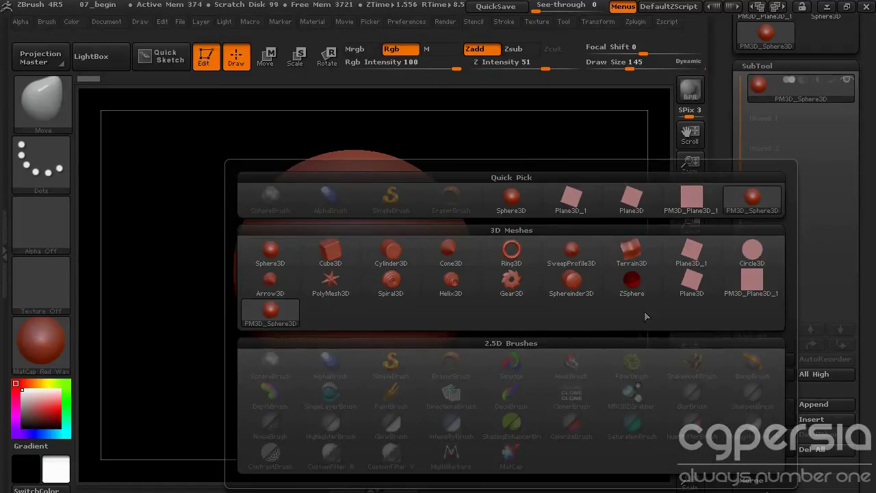
click(692, 282)
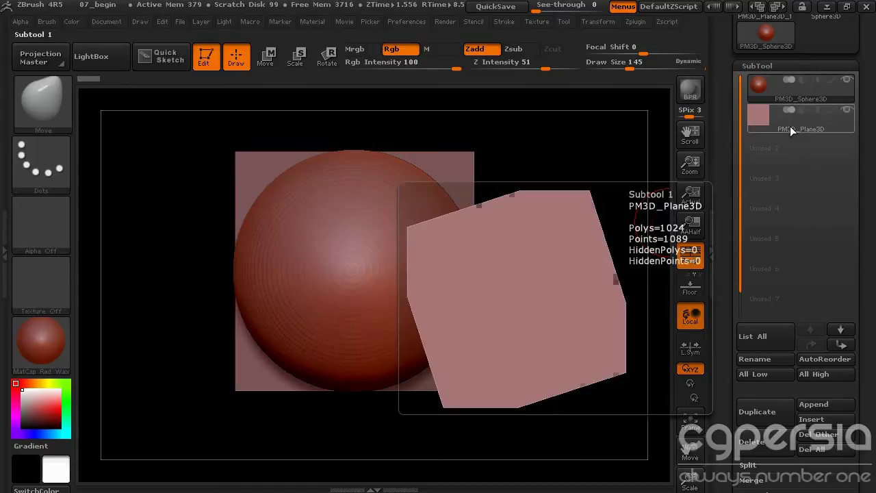
Shrink the sphere with the Size deformation to about two-thirds of the plane's width
drag(725, 222, 743, 118)
click(781, 358)
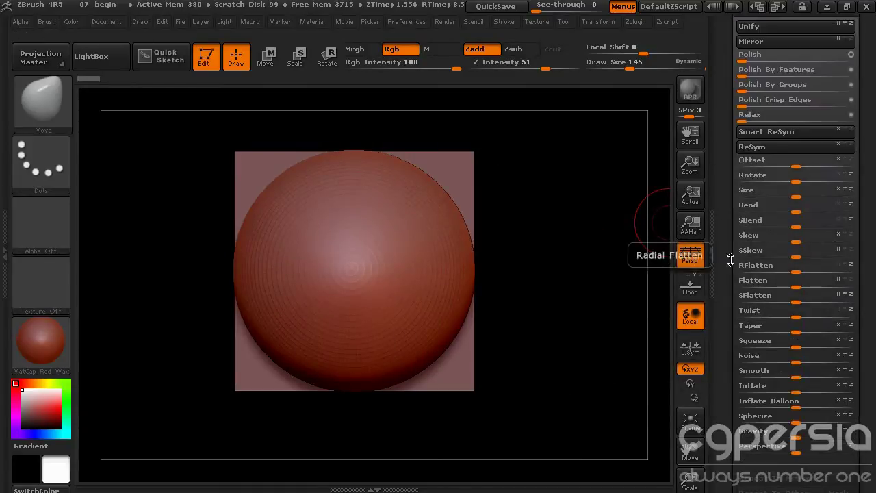
drag(729, 255, 732, 290)
drag(795, 232, 757, 234)
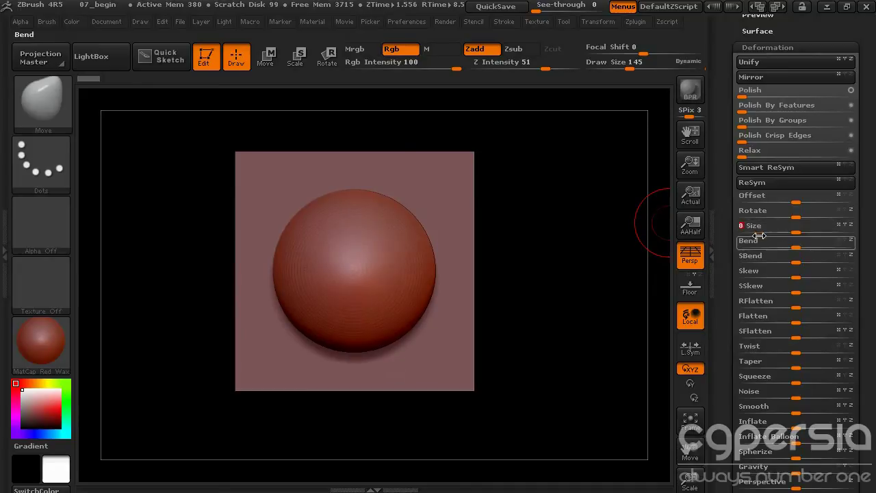
Delete the PM3D_Plane3D subtool from the sphere tool
drag(720, 118, 720, 451)
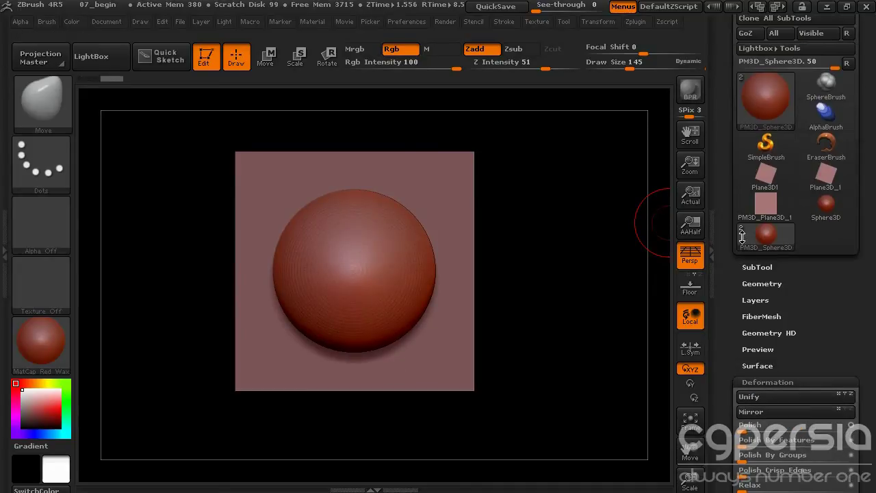
click(763, 270)
click(790, 59)
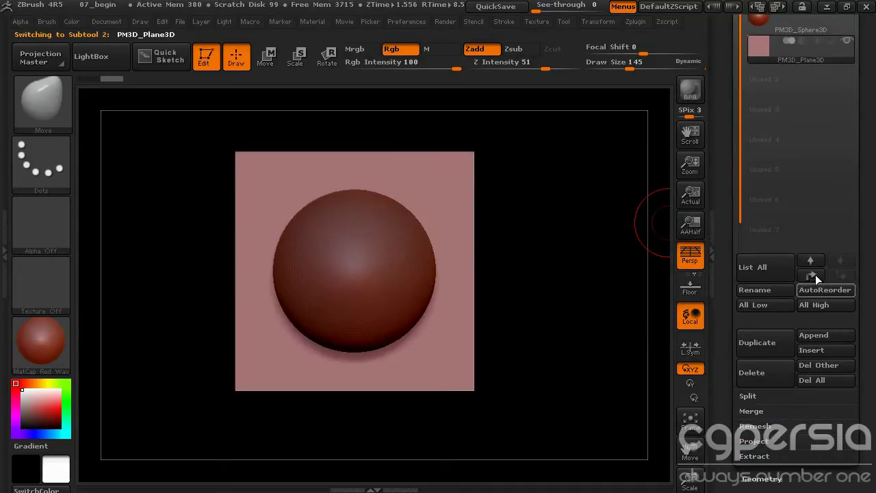
click(780, 375)
click(618, 404)
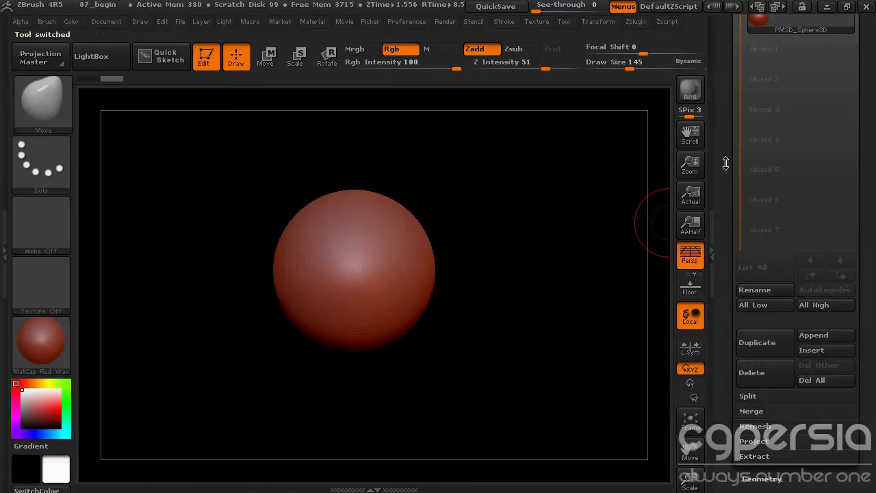
Switch to the PM3D_Plane3D_1 tool and reassign its Micro Mesh to the shrunken PM3D_Sphere3D
drag(733, 134, 727, 407)
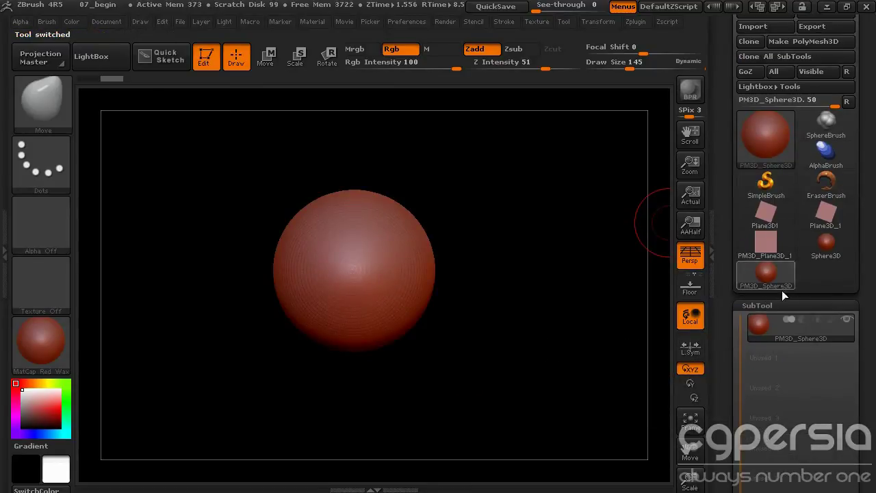
click(767, 243)
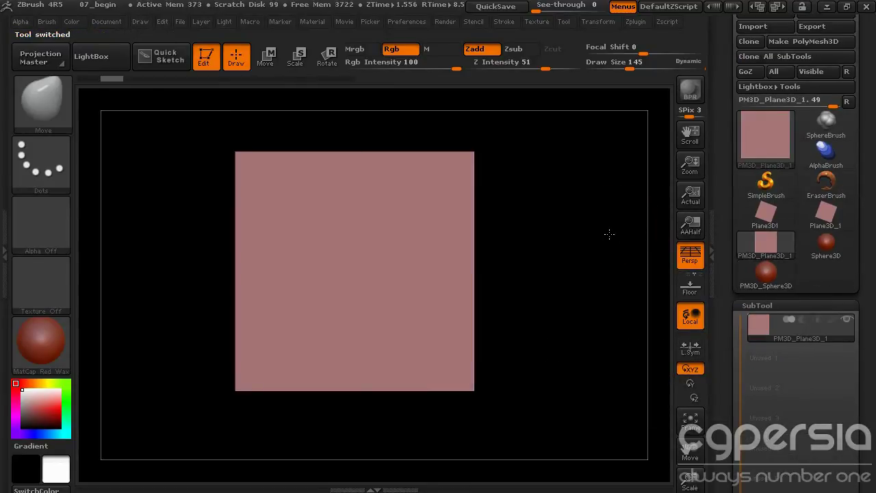
drag(608, 233, 647, 281)
drag(728, 352, 729, 195)
click(764, 167)
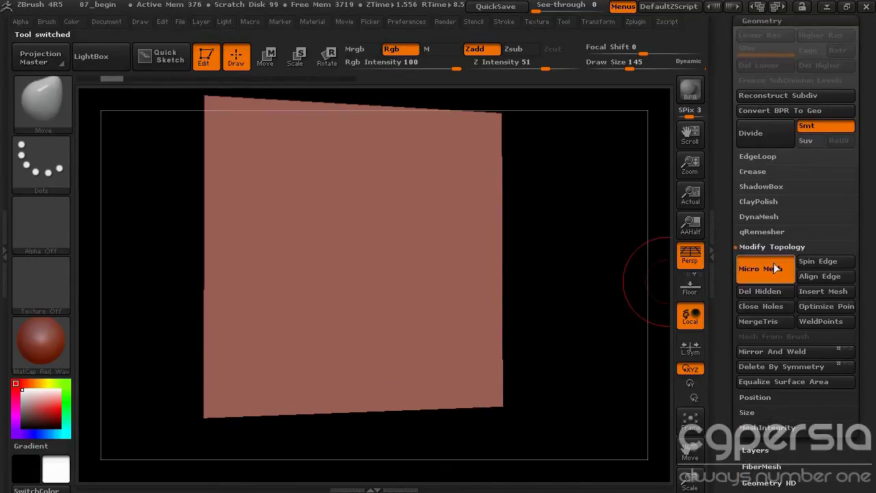
click(773, 278)
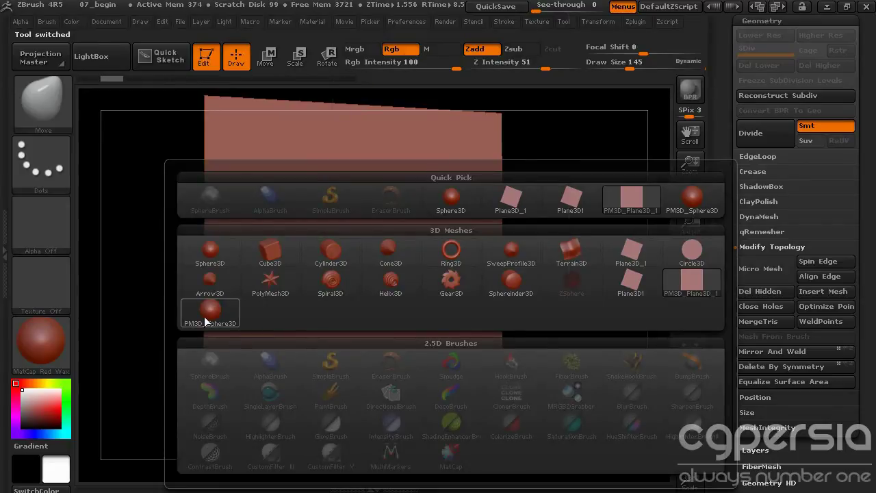
click(692, 197)
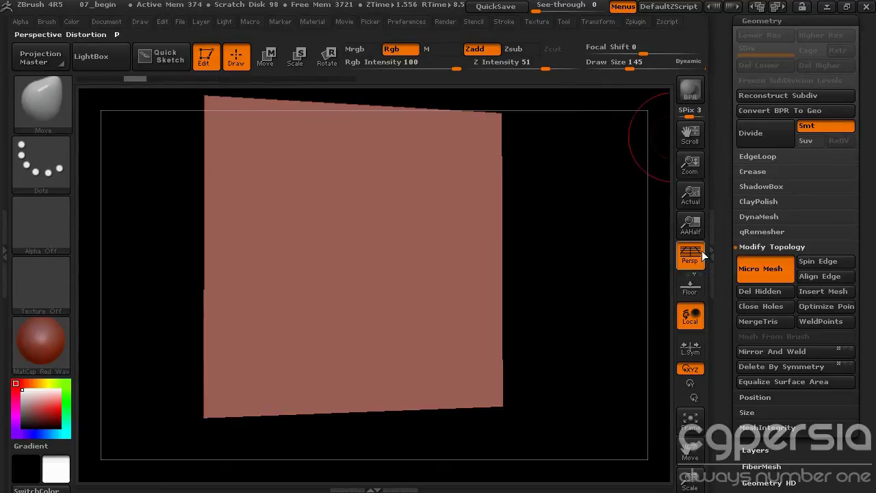
Turn on the PolyFrame display and examine the spacing of the smaller spheres on the plane's polygons up close
click(599, 21)
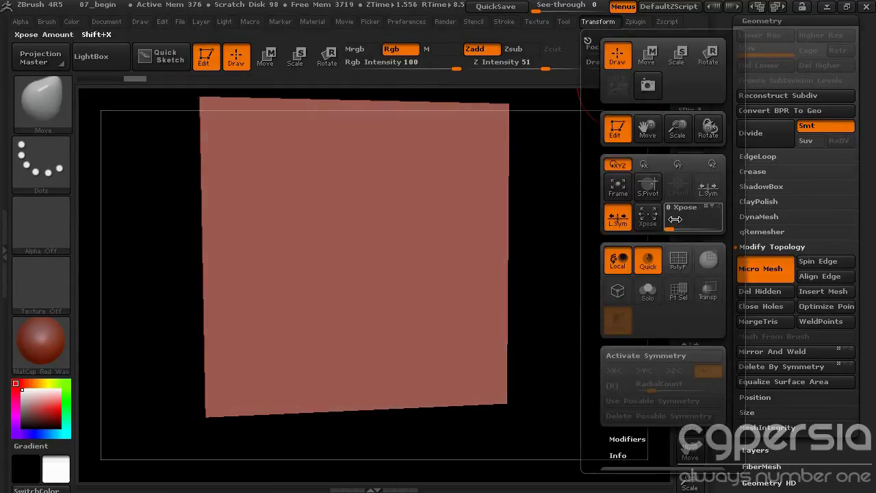
click(679, 262)
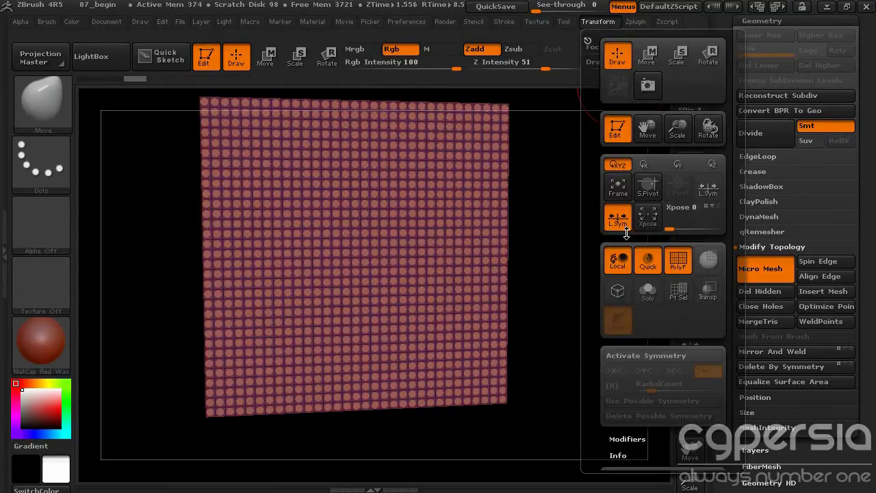
drag(536, 225, 565, 305)
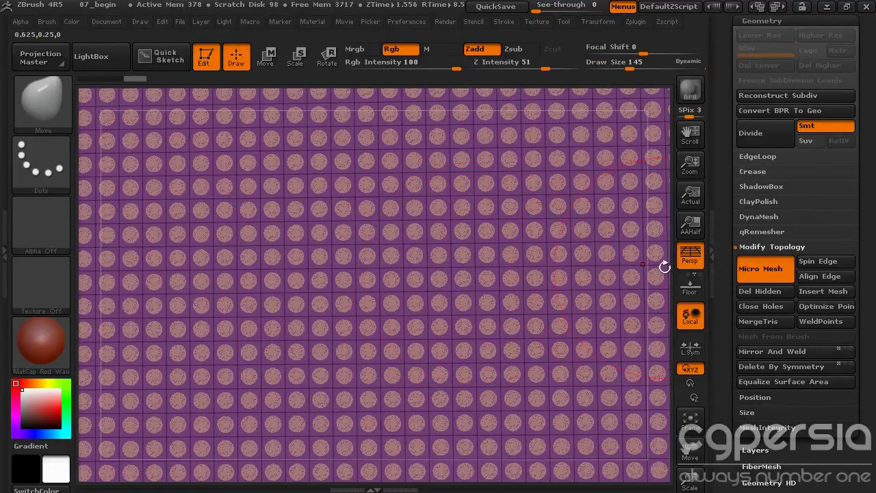
drag(664, 267, 457, 291)
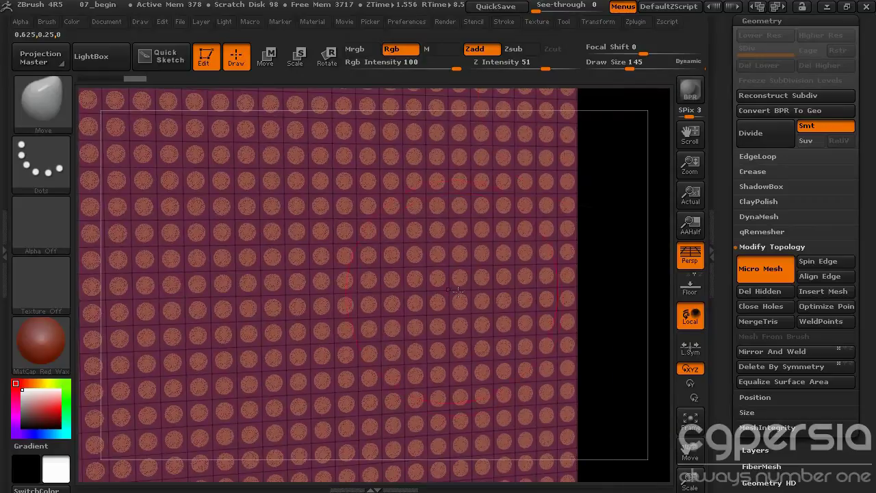
Turn off the PolyFrame display and render the plane's smaller spheres with BPR
click(600, 22)
click(679, 261)
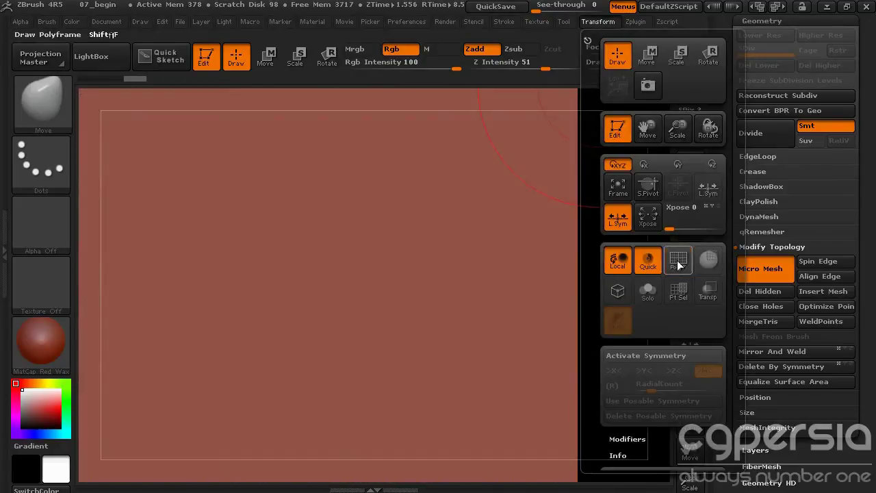
click(690, 89)
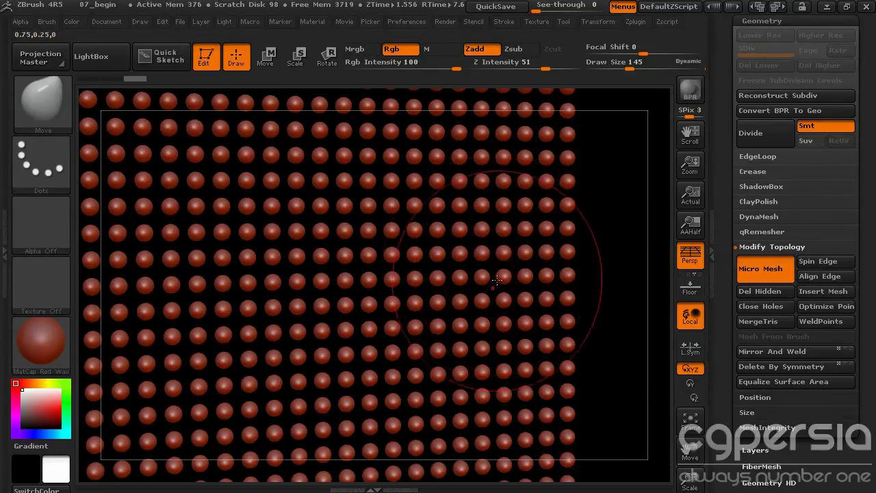
drag(617, 236, 601, 241)
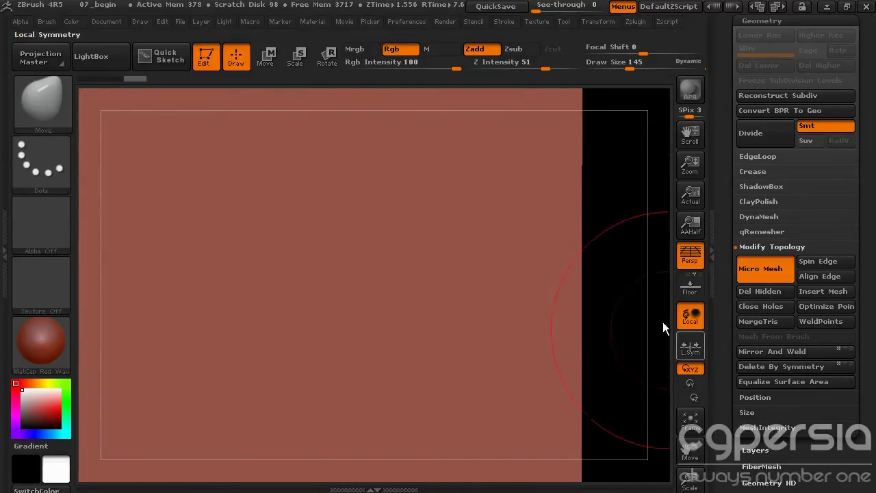
Turn PolyFrame back on and distort the plane's polygons right of centre with the Move brush, reducing the Draw Size to 47
click(589, 19)
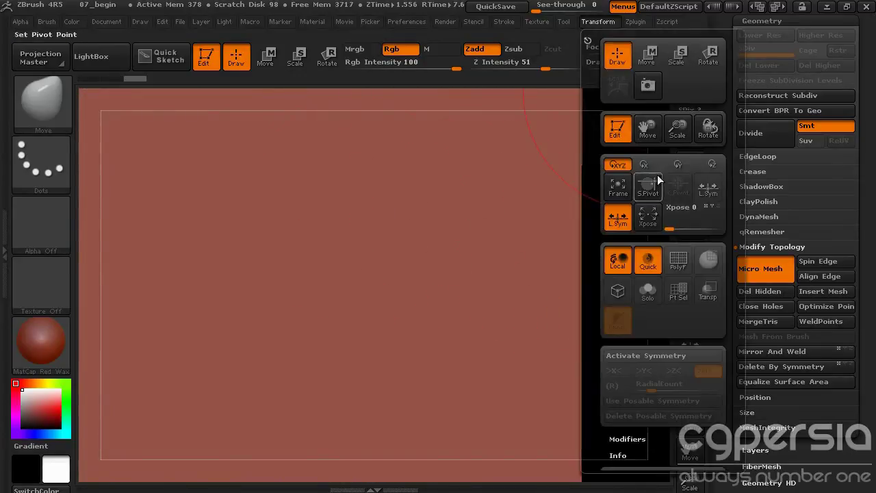
click(678, 262)
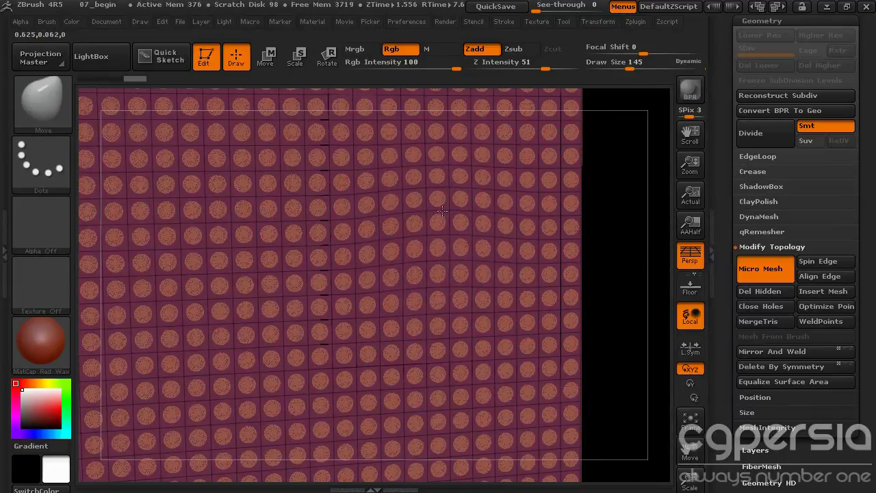
drag(443, 211, 435, 174)
drag(630, 64, 613, 63)
drag(452, 233, 453, 254)
mouse_move(420, 230)
mouse_down()
mouse_move(427, 263)
mouse_move(465, 301)
mouse_up()
mouse_move(434, 266)
mouse_down()
mouse_move(427, 291)
mouse_move(396, 299)
mouse_up()
mouse_move(374, 267)
mouse_down()
mouse_move(374, 290)
mouse_move(412, 287)
mouse_up()
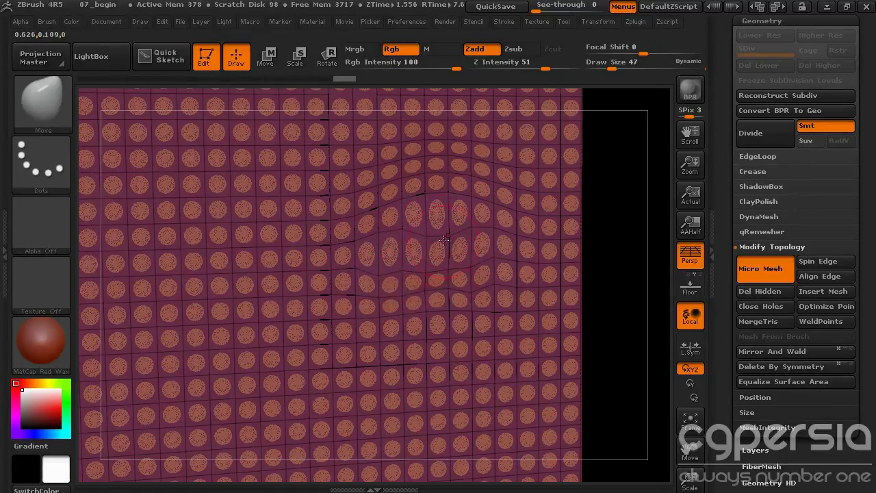
drag(443, 244, 449, 236)
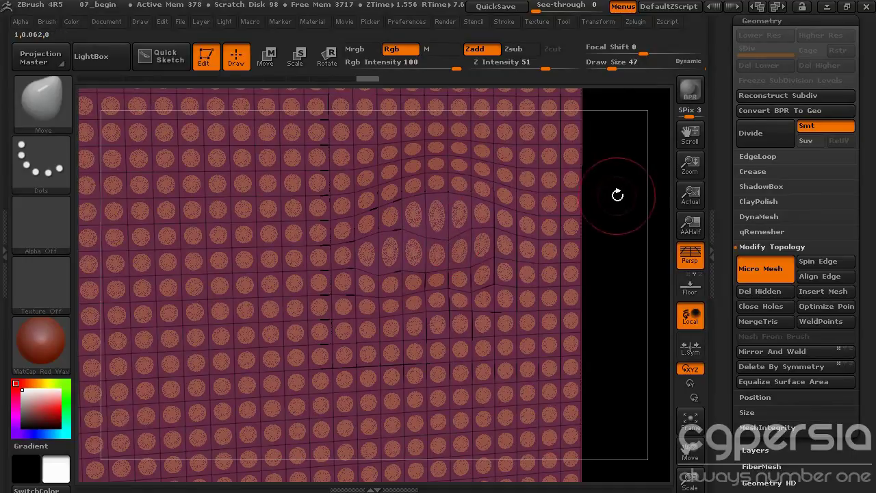
Turn off PolyFrame and render the distorted area with BPR to examine how the spheres follow the stretched polygons
drag(619, 196, 648, 188)
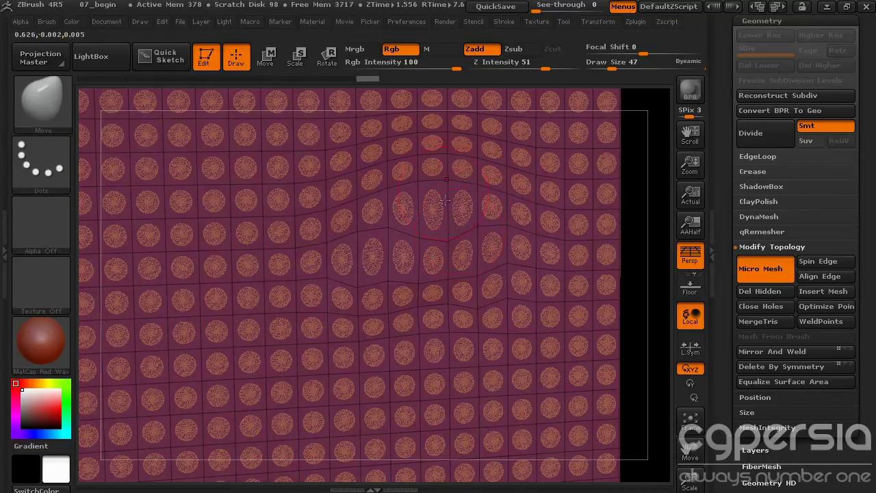
drag(650, 189, 661, 179)
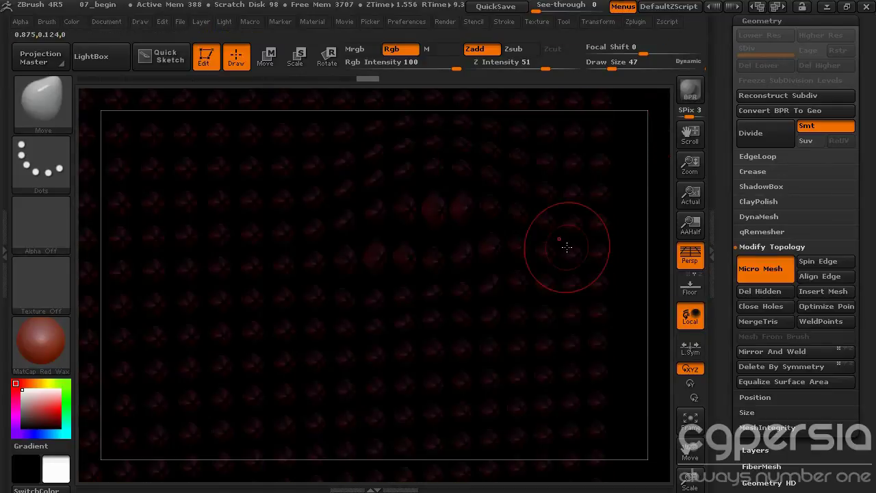
click(599, 22)
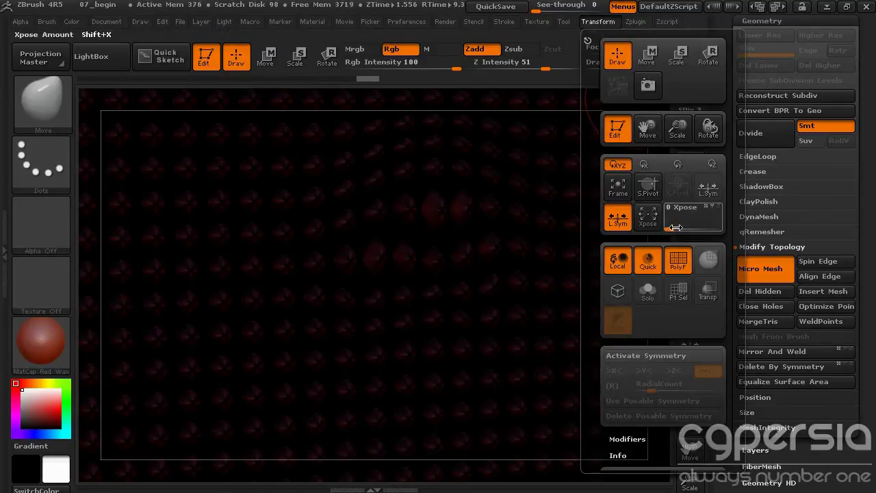
click(691, 89)
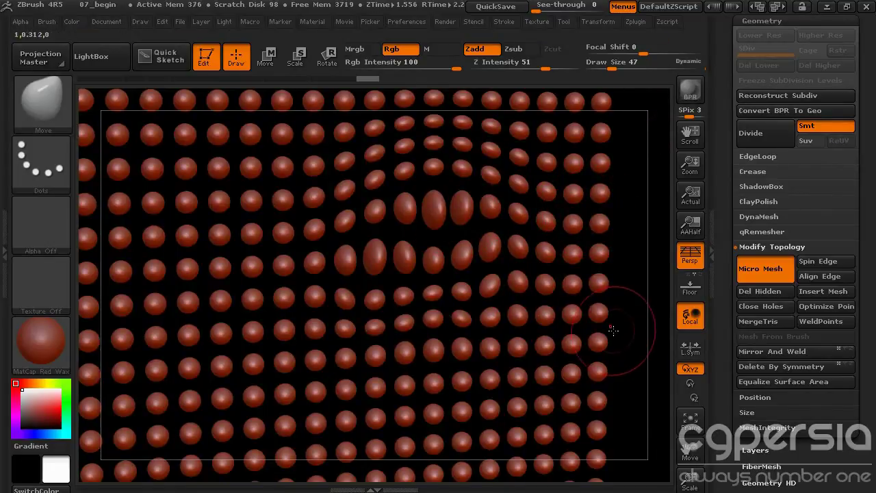
drag(647, 310, 563, 290)
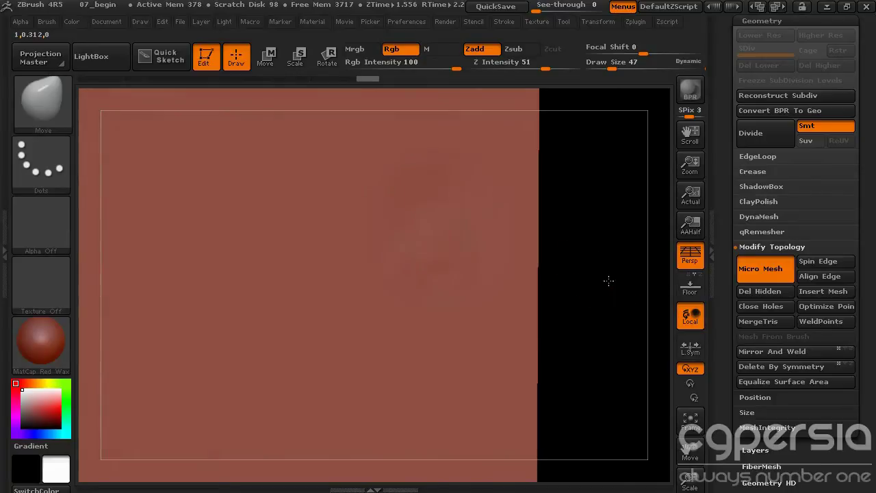
Undo the Move brush distortions on the plane
mouse_move(608, 280)
mouse_down()
mouse_move(542, 273)
mouse_move(571, 276)
mouse_move(569, 268)
mouse_up()
key(ctrl)
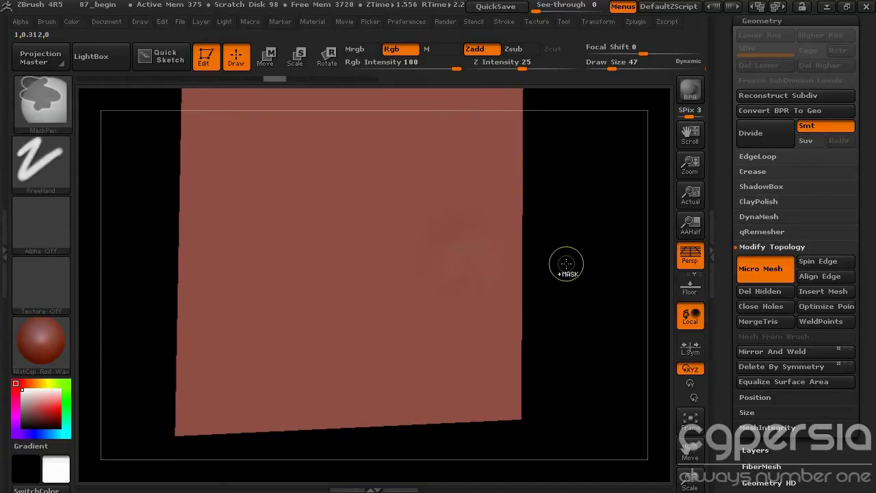
key(ctrl)
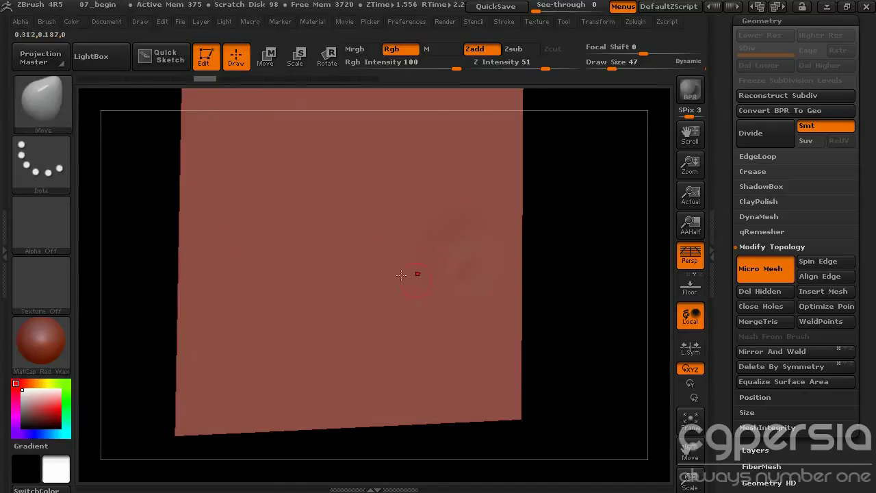
mouse_move(596, 274)
mouse_down()
mouse_move(552, 274)
mouse_move(593, 275)
mouse_up()
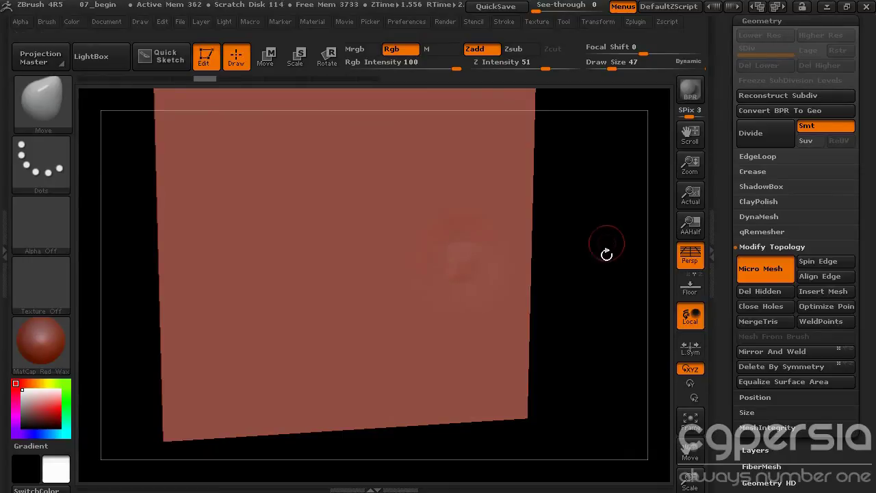
drag(606, 225, 605, 220)
key(ctrl)
key(ctrl+z)
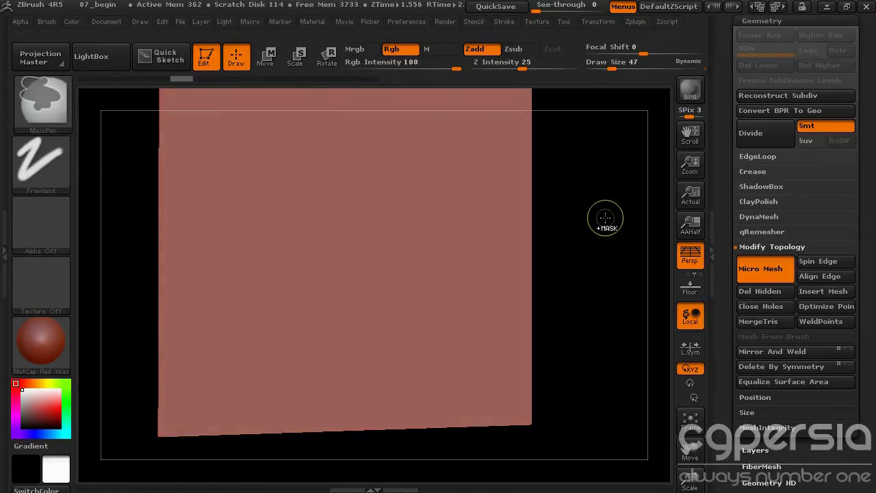
Render the flat plane with BPR and turn the rendered spheres into real geometry with Convert BPR To Geo
click(693, 92)
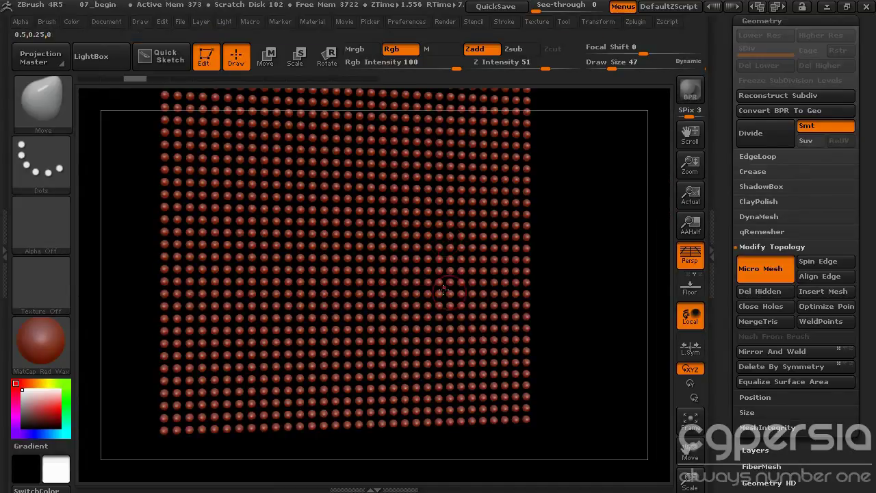
scroll(787, 144, up, 3)
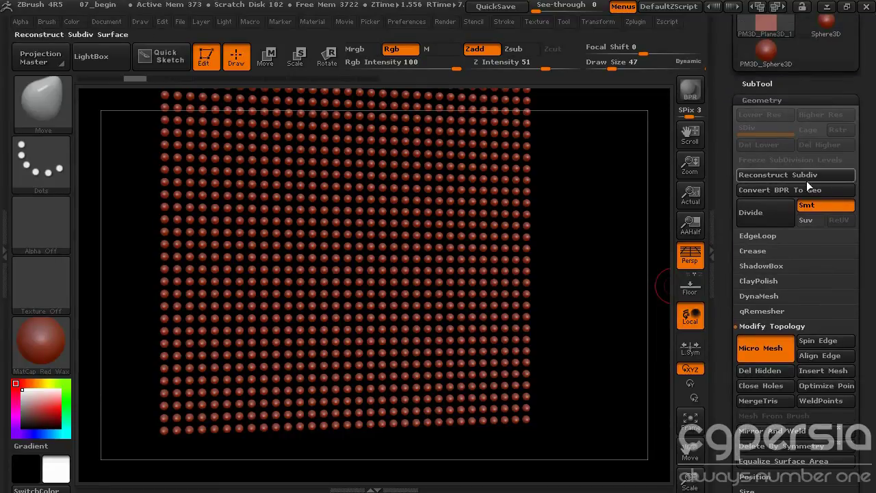
scroll(796, 149, down, 1)
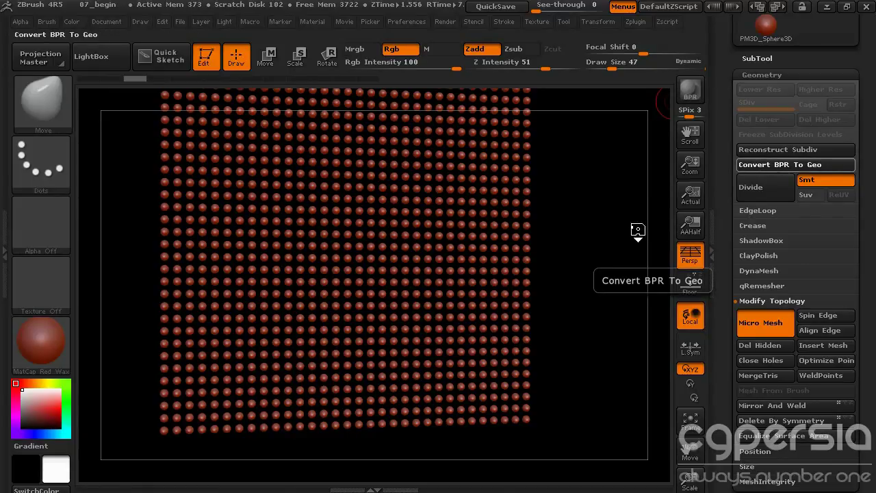
drag(598, 210, 618, 239)
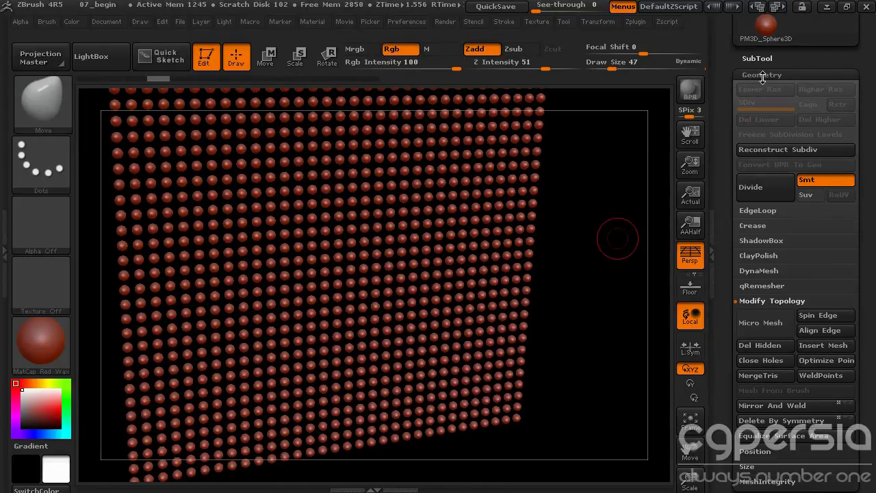
Show the SubTool list, paint a test mask over a few of the converted spheres, and clear the mask
click(765, 58)
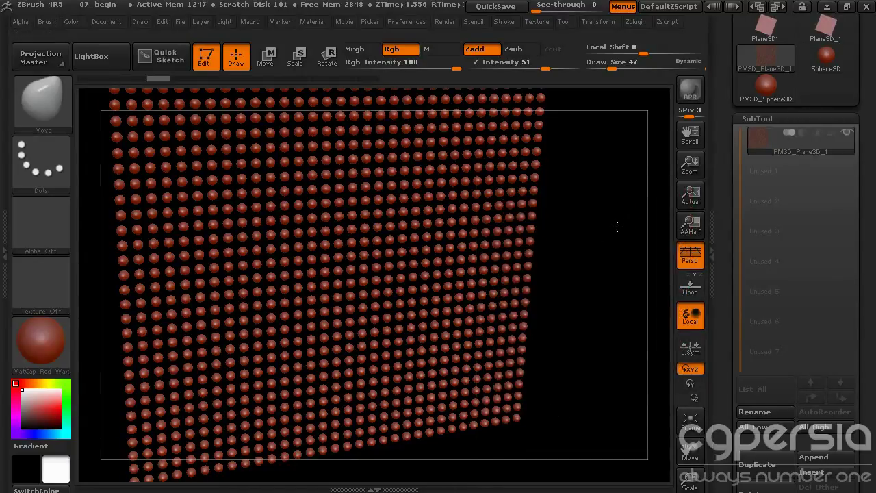
alt+drag(617, 227, 680, 264)
drag(634, 289, 471, 254)
key(ctrl)
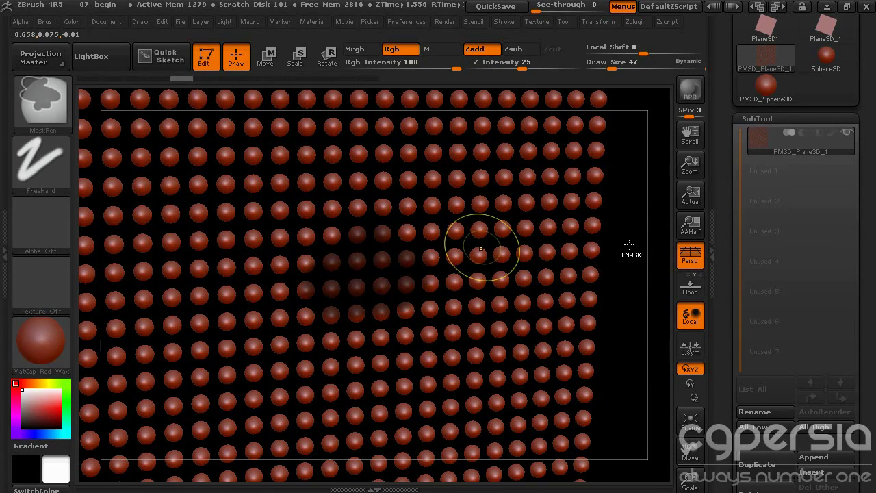
mouse_move(629, 244)
mouse_down()
mouse_move(616, 256)
mouse_move(536, 241)
mouse_move(634, 240)
mouse_move(525, 245)
mouse_move(513, 178)
mouse_move(556, 268)
mouse_move(622, 299)
mouse_move(609, 331)
mouse_move(599, 289)
mouse_move(476, 299)
mouse_up()
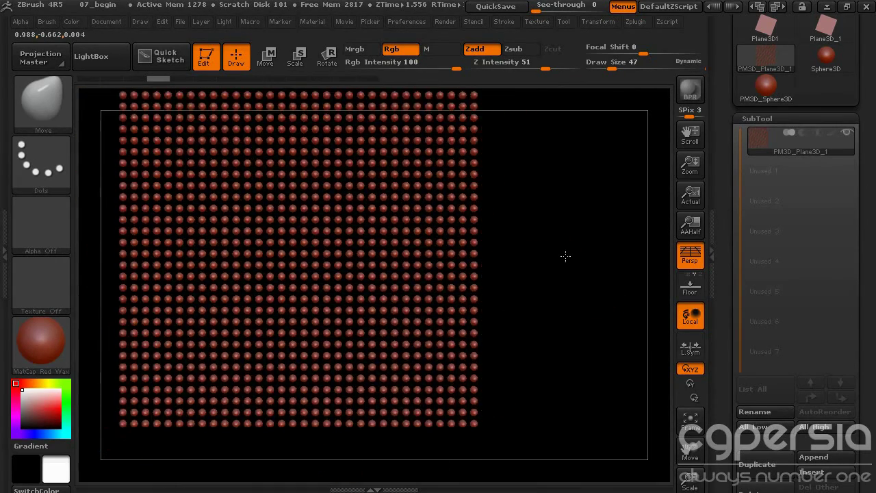
Examine the grid of converted spheres from several angles
drag(566, 256, 428, 233)
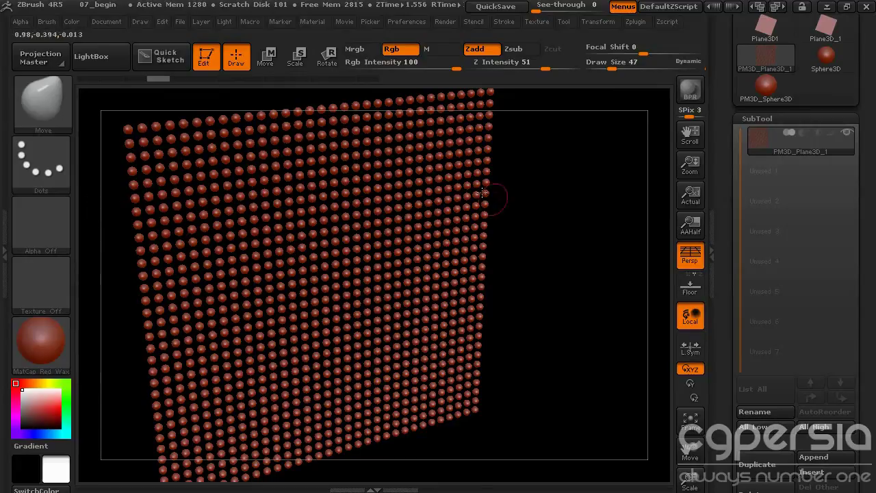
drag(563, 194, 496, 235)
drag(557, 217, 610, 236)
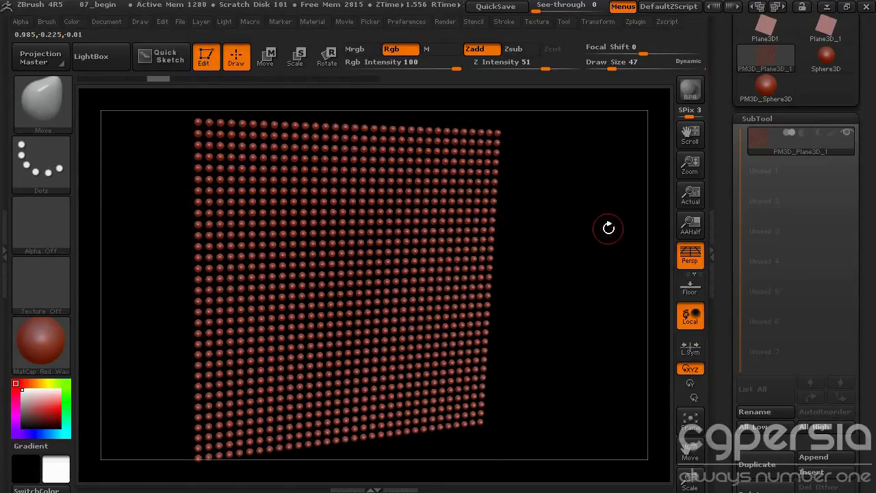
drag(609, 228, 586, 234)
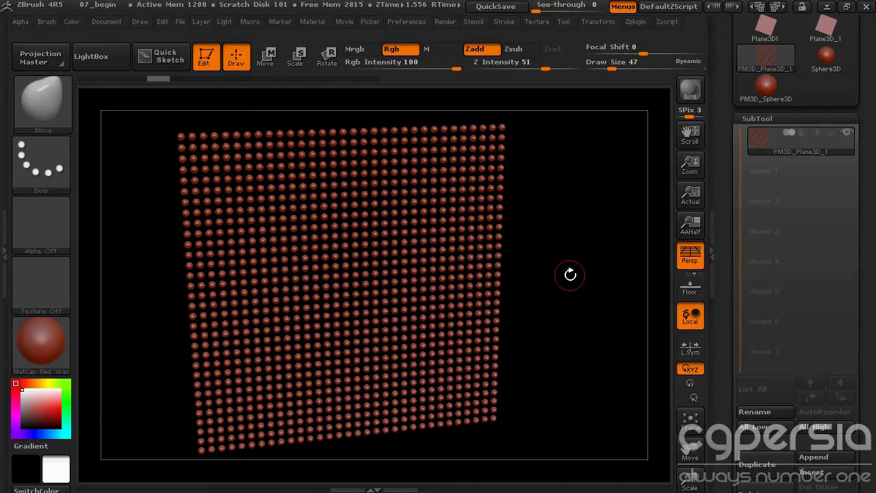
mouse_move(568, 274)
mouse_down()
mouse_move(593, 267)
mouse_move(605, 251)
mouse_up()
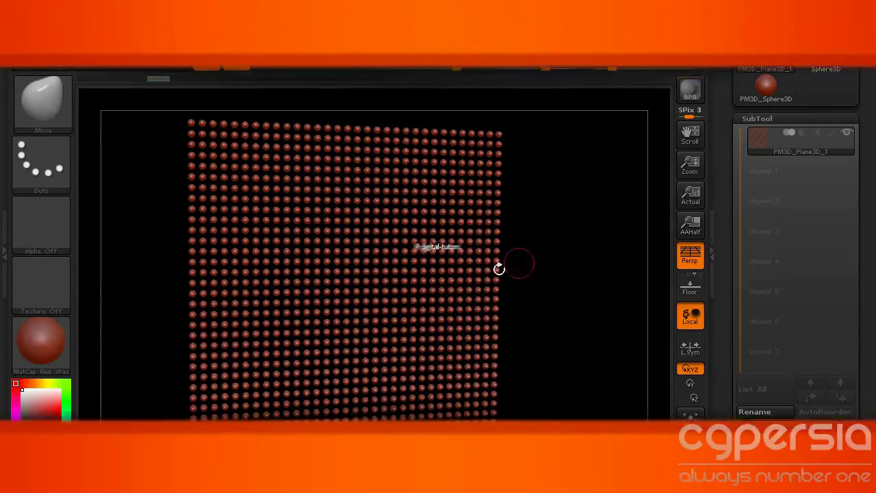